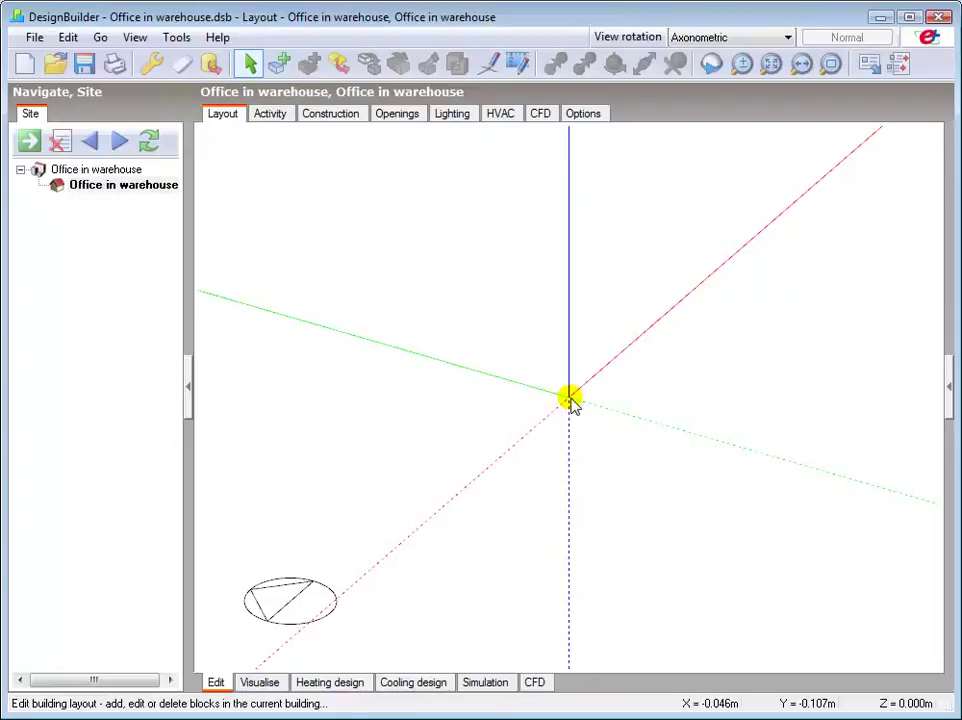
# Draw the first block as a 2.30 m-high rectangle measuring 20 m by 30 m.
pyautogui.click(279, 64)
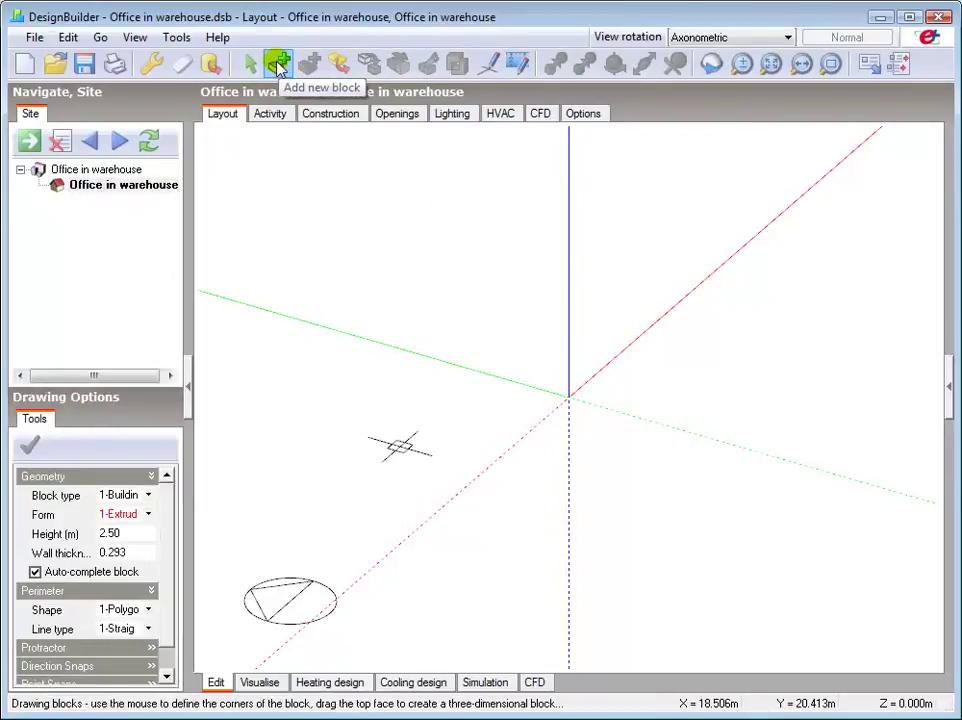
pyautogui.click(112, 533)
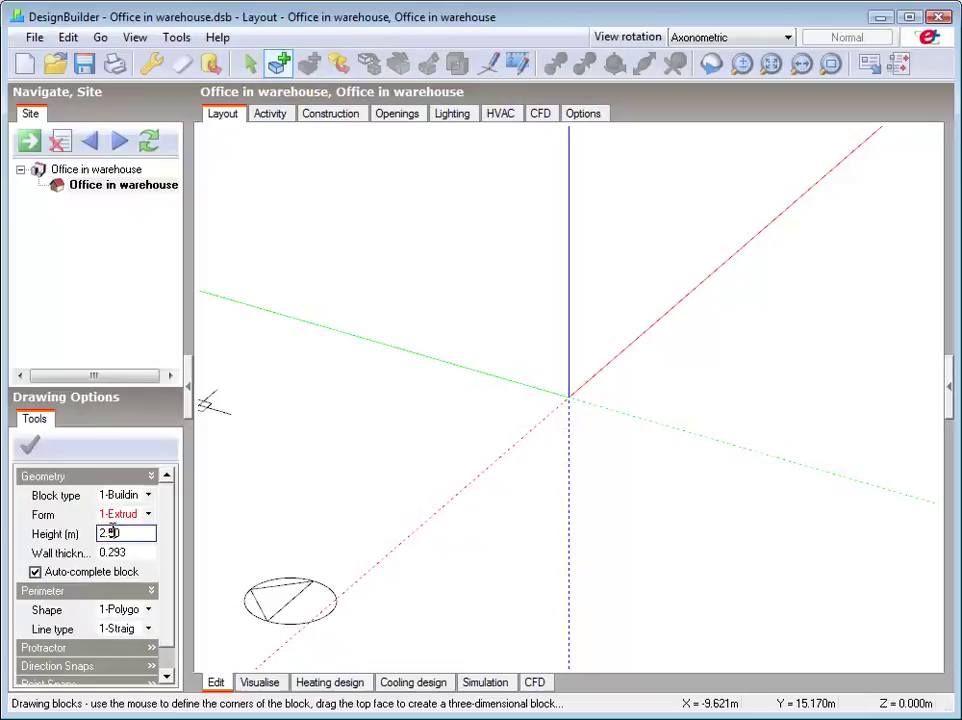
pyautogui.press('BackSpace')
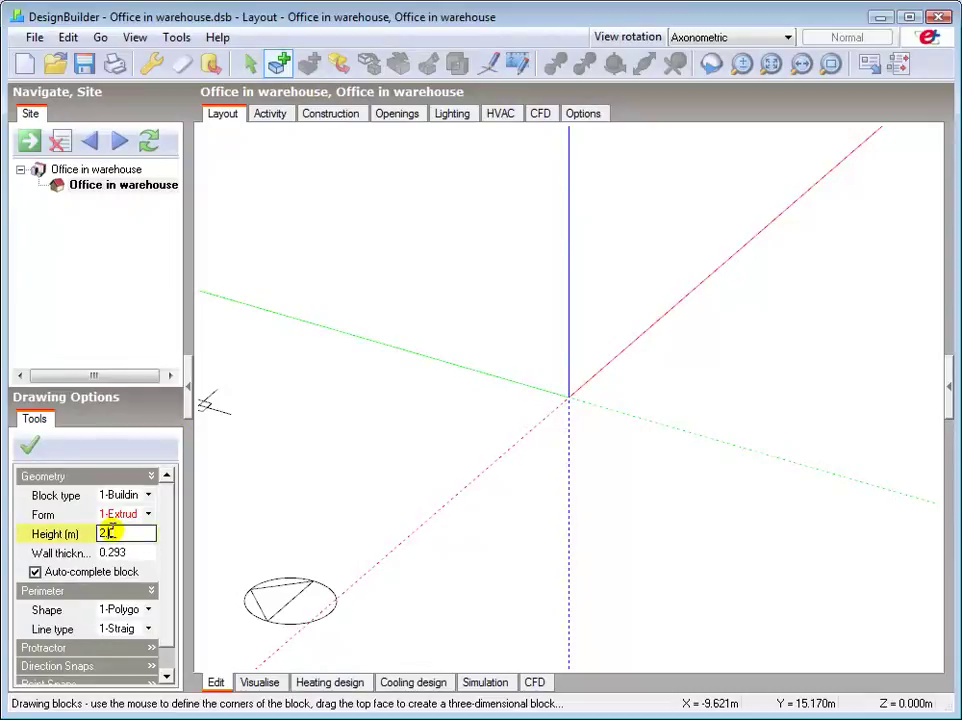
pyautogui.write('30')
pyautogui.click(120, 609)
pyautogui.click(125, 640)
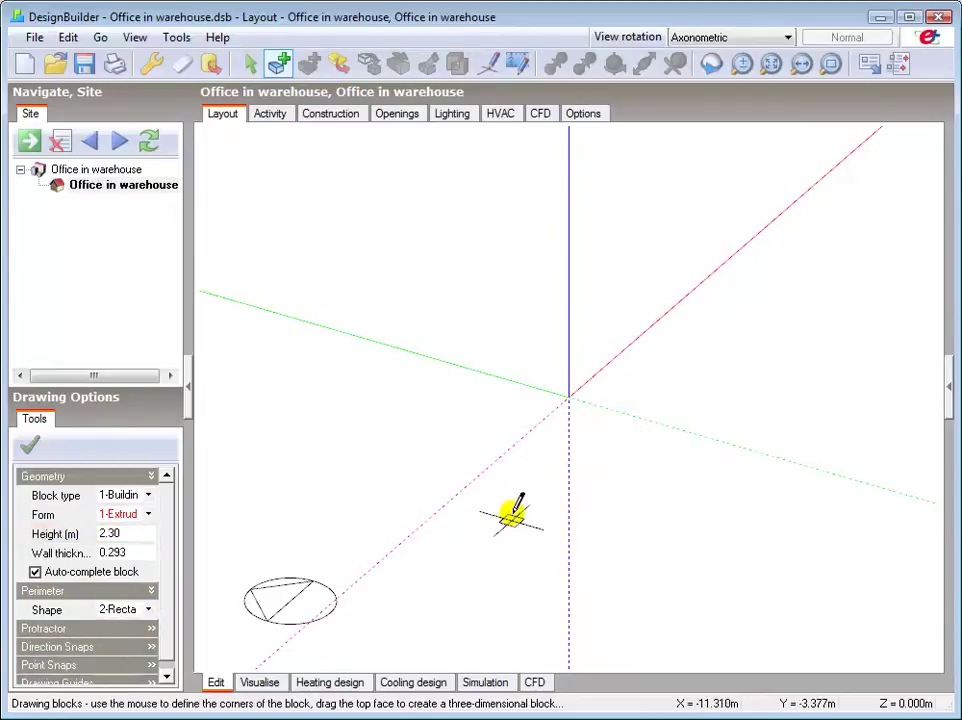
pyautogui.click(543, 472)
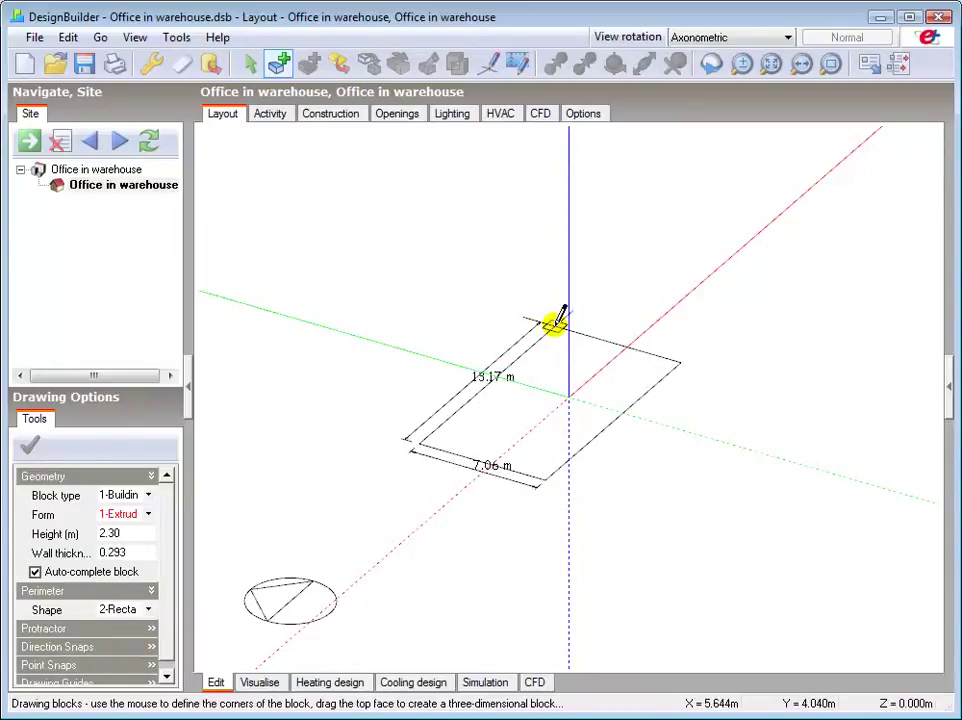
pyautogui.write('2')
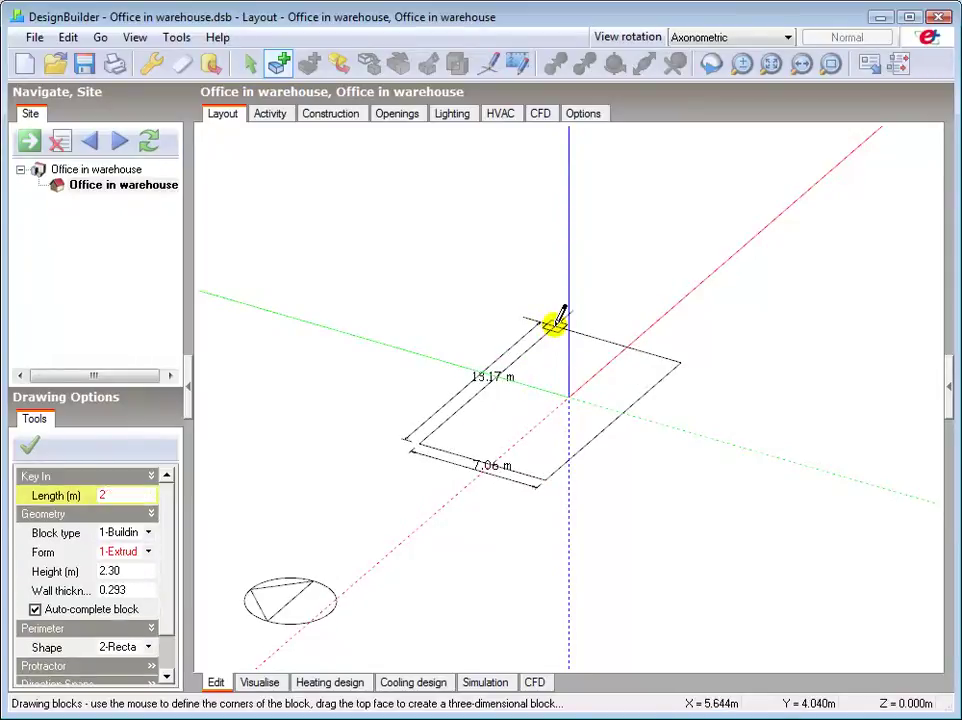
pyautogui.write('0 30')
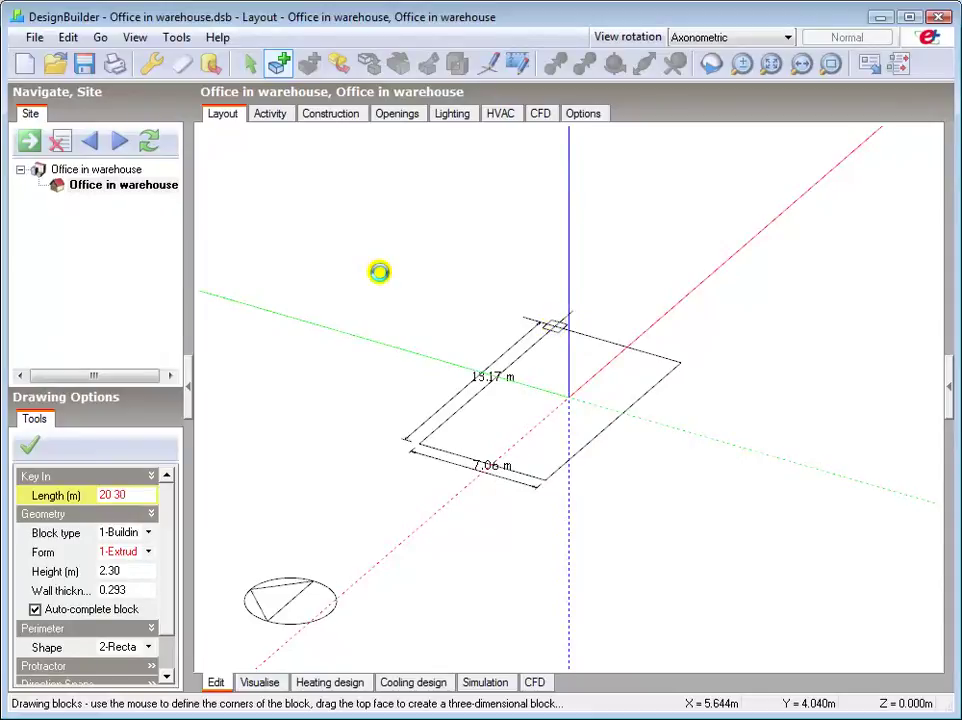
pyautogui.press('Return')
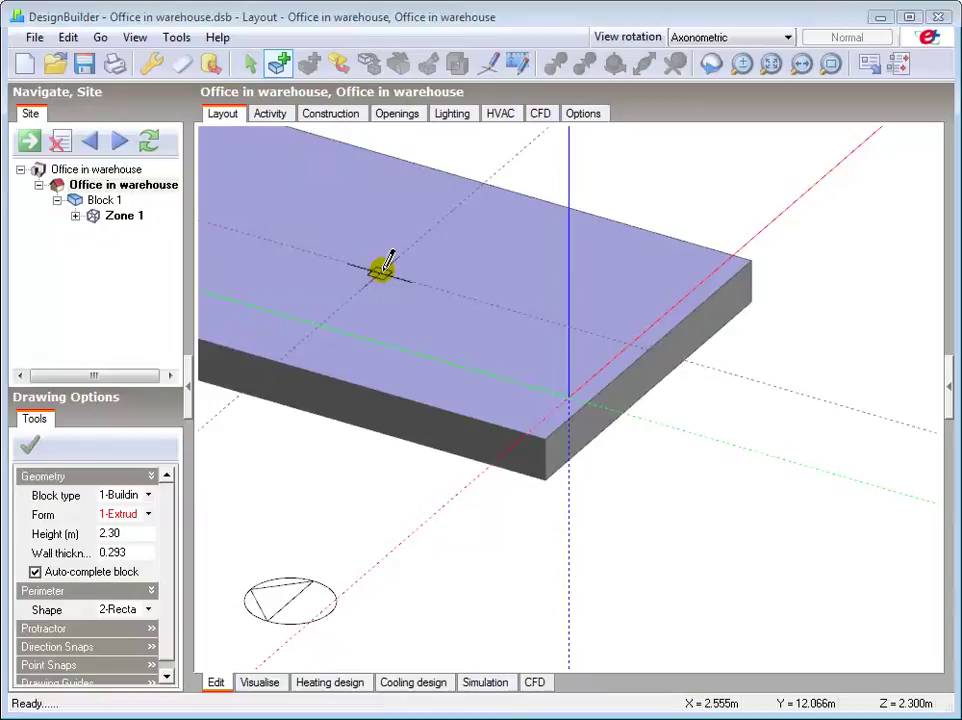
# Fit the new block to the view, end block drawing, and descend into Block 1.
pyautogui.click(771, 64)
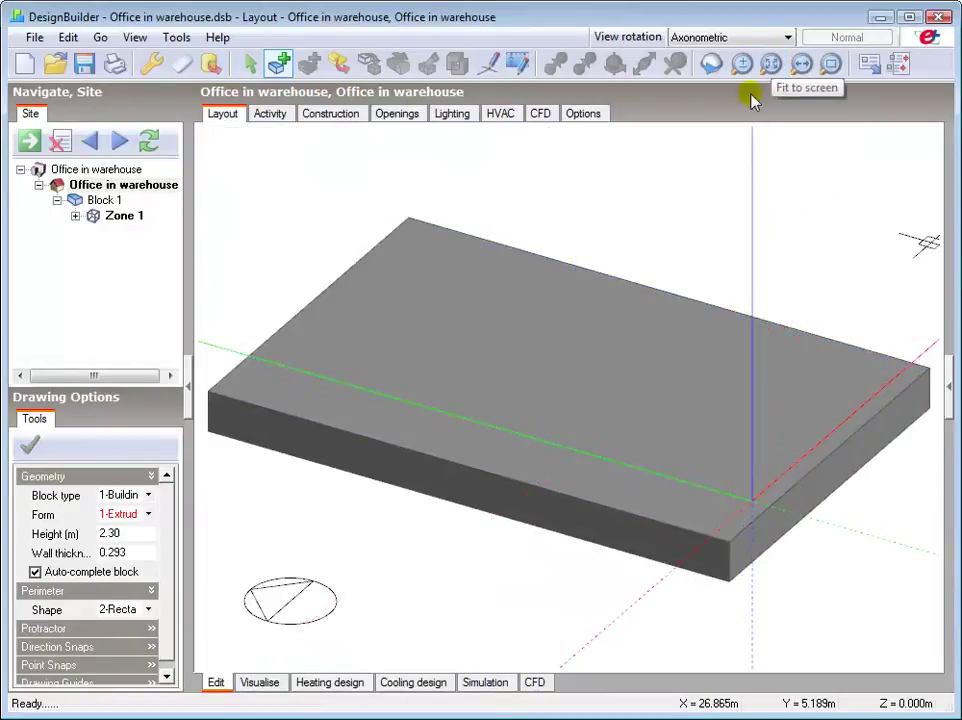
pyautogui.rightClick(563, 370)
pyautogui.click(610, 379)
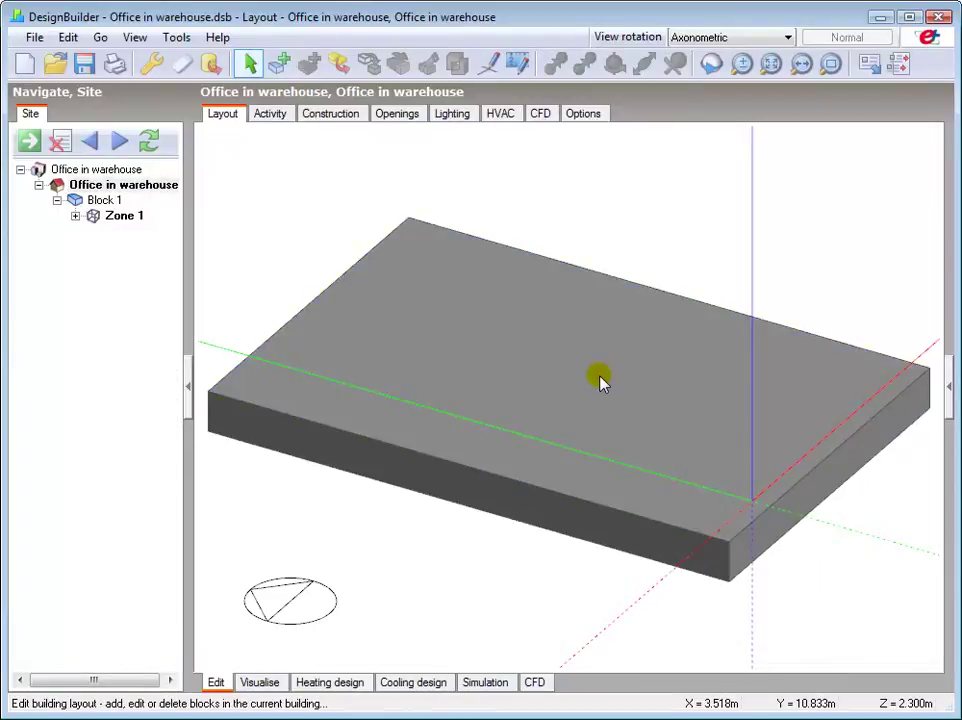
pyautogui.doubleClick(510, 376)
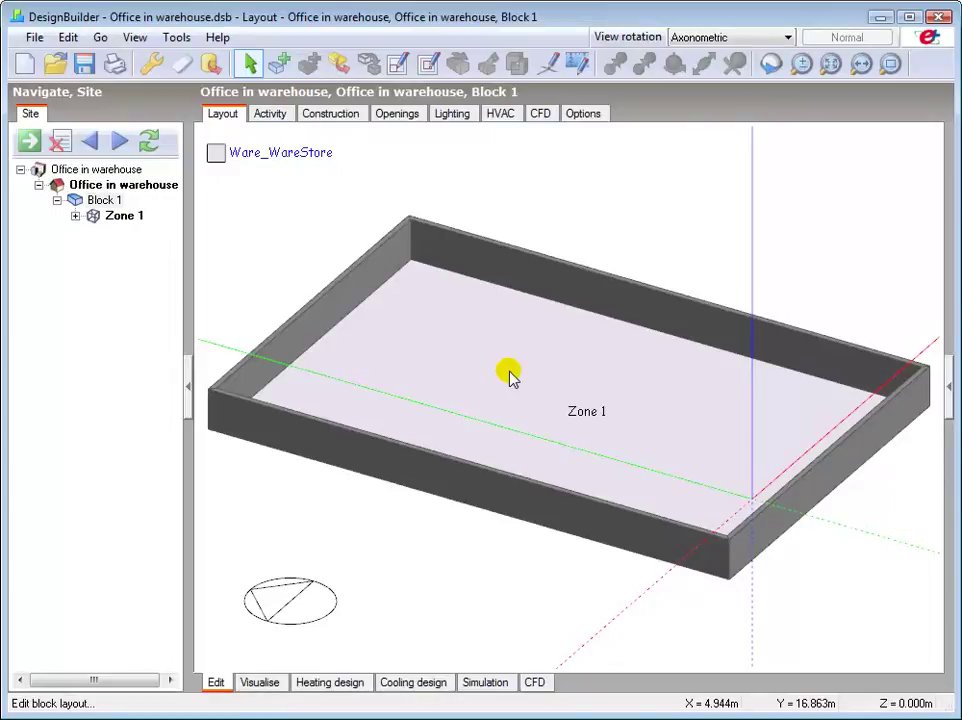
# Add a construction line marking a point 5 m along the wall.
pyautogui.click(547, 63)
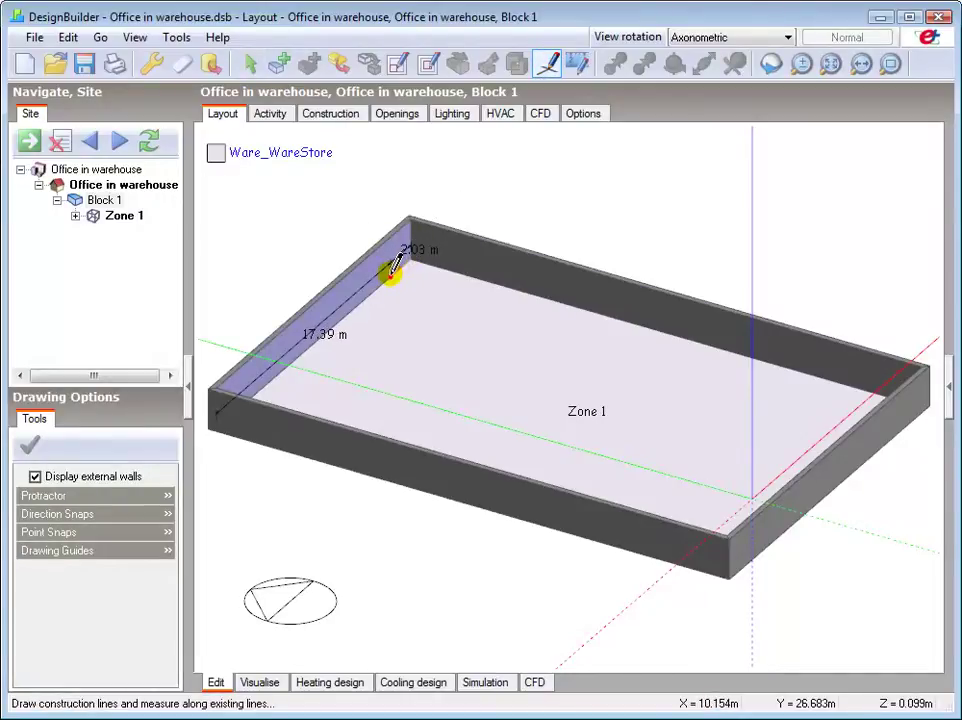
pyautogui.write('5')
pyautogui.press('Return')
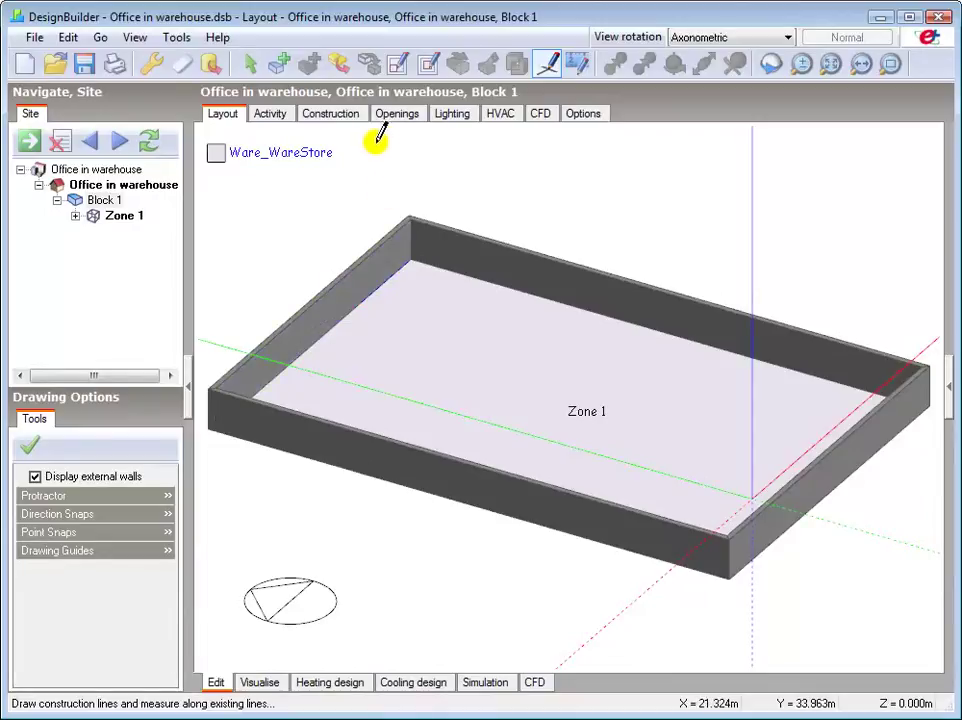
# Draw a 10 m partition meeting the outer wall to enclose the 10 m by 5 m room.
pyautogui.click(397, 62)
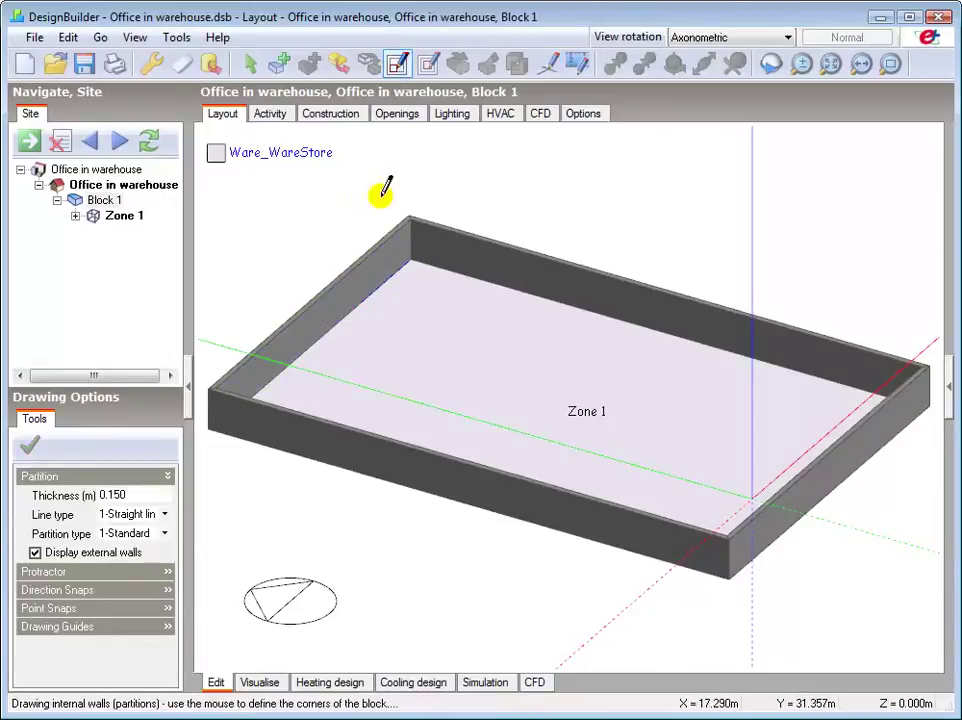
pyautogui.click(362, 300)
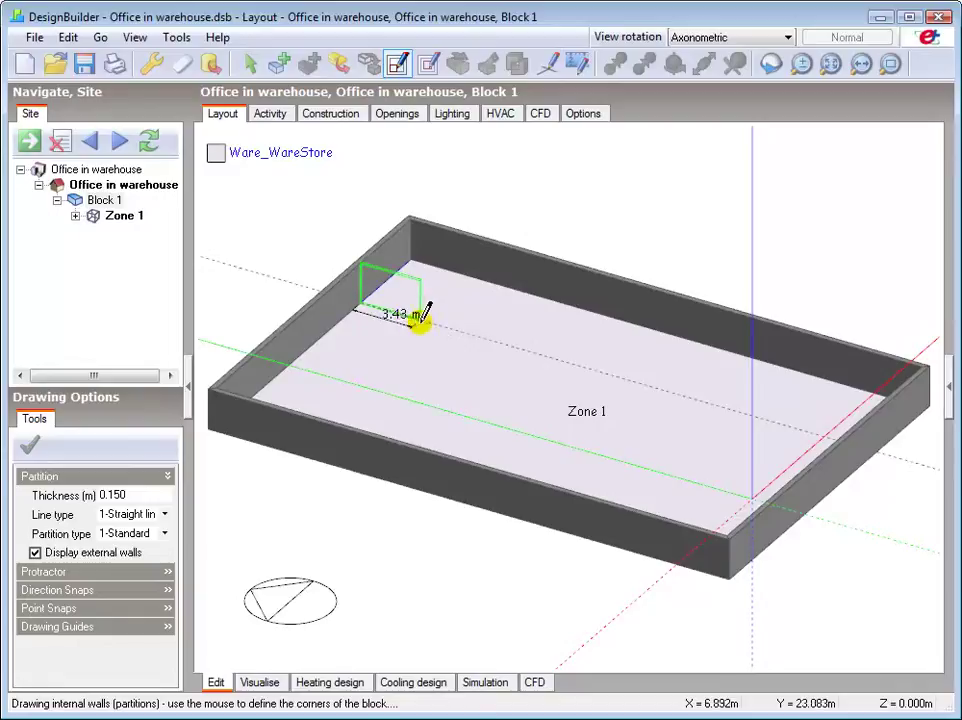
pyautogui.write('10')
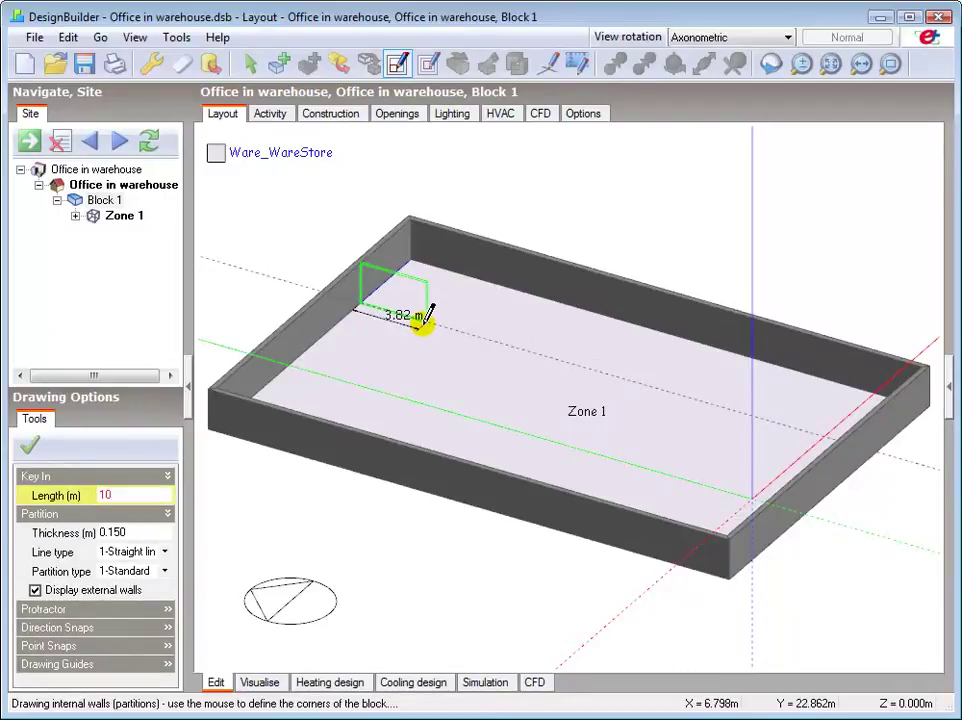
pyautogui.press('Return')
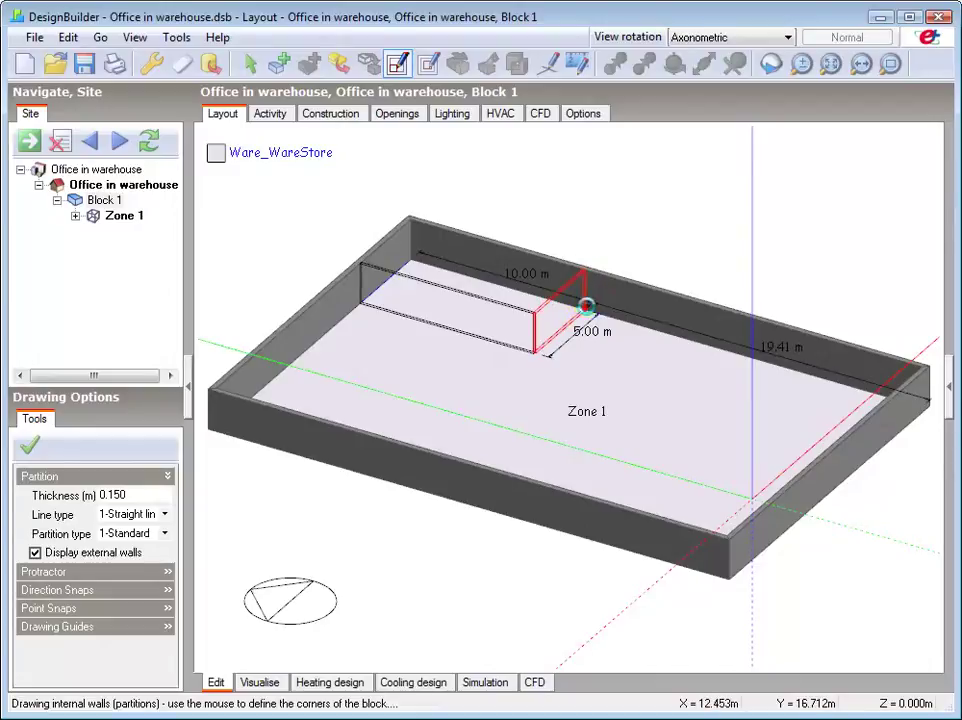
pyautogui.click(586, 308)
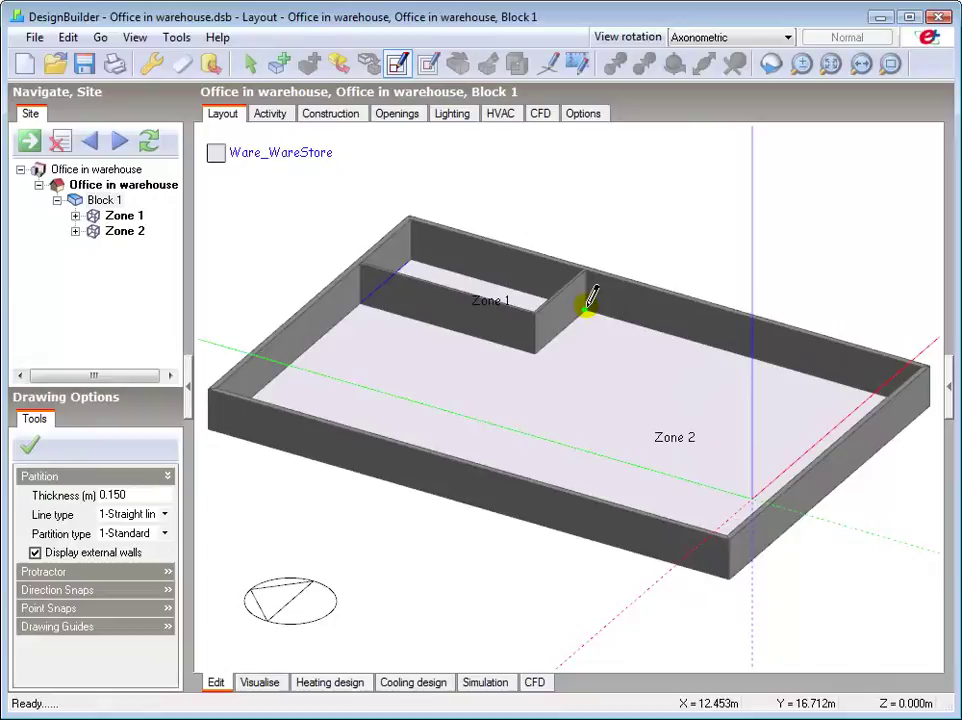
pyautogui.rightClick(589, 329)
pyautogui.click(650, 345)
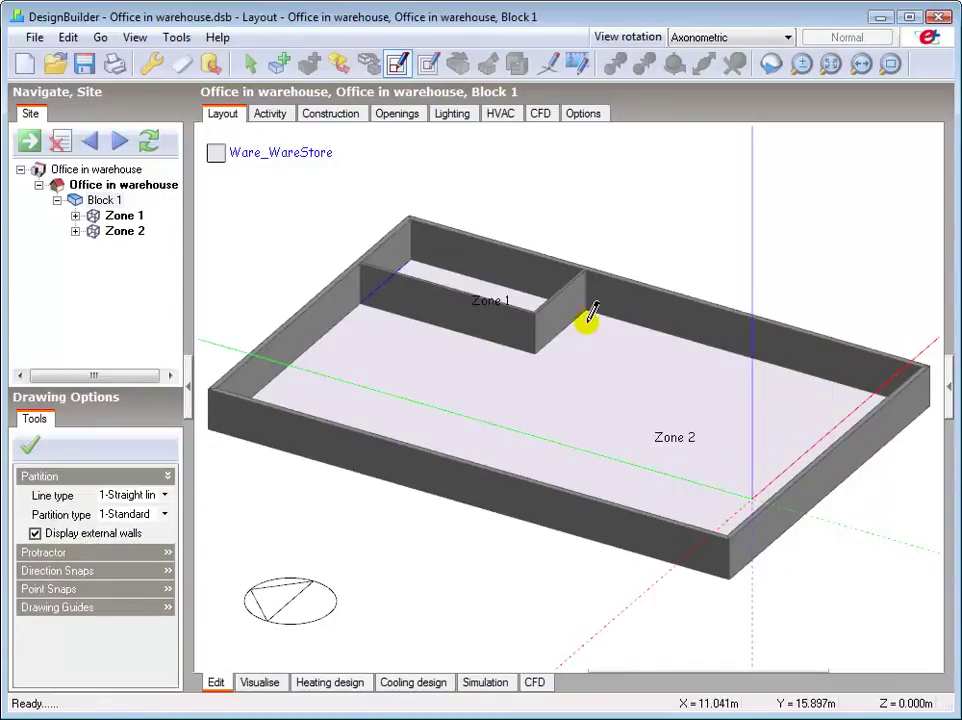
# Rename Block 1 to 'Lower block'.
pyautogui.click(104, 200)
pyautogui.click(104, 200)
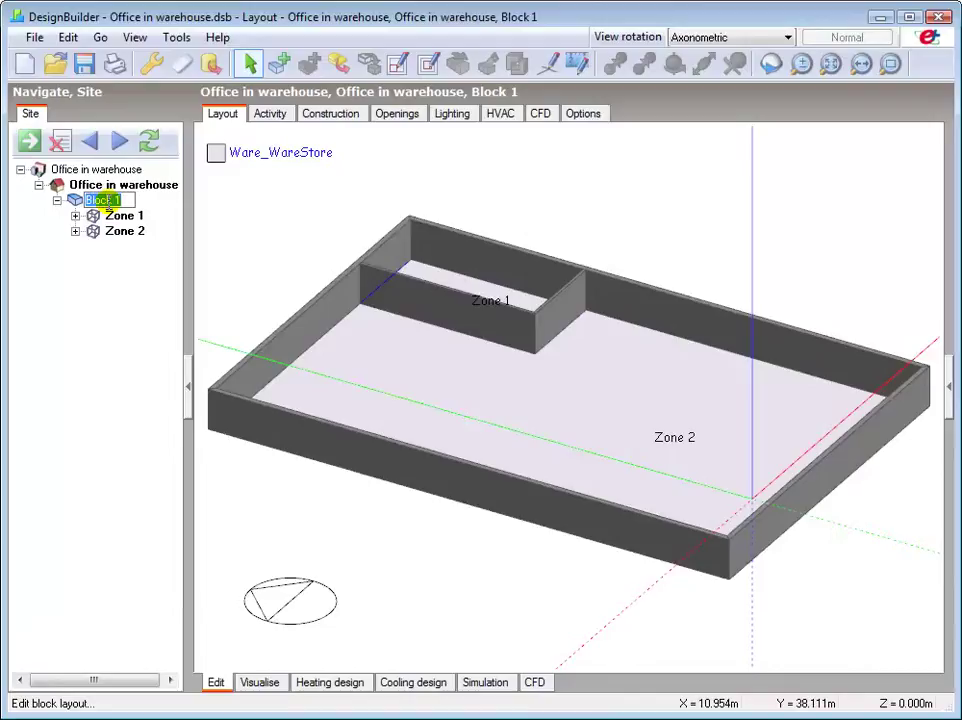
pyautogui.write('Lower')
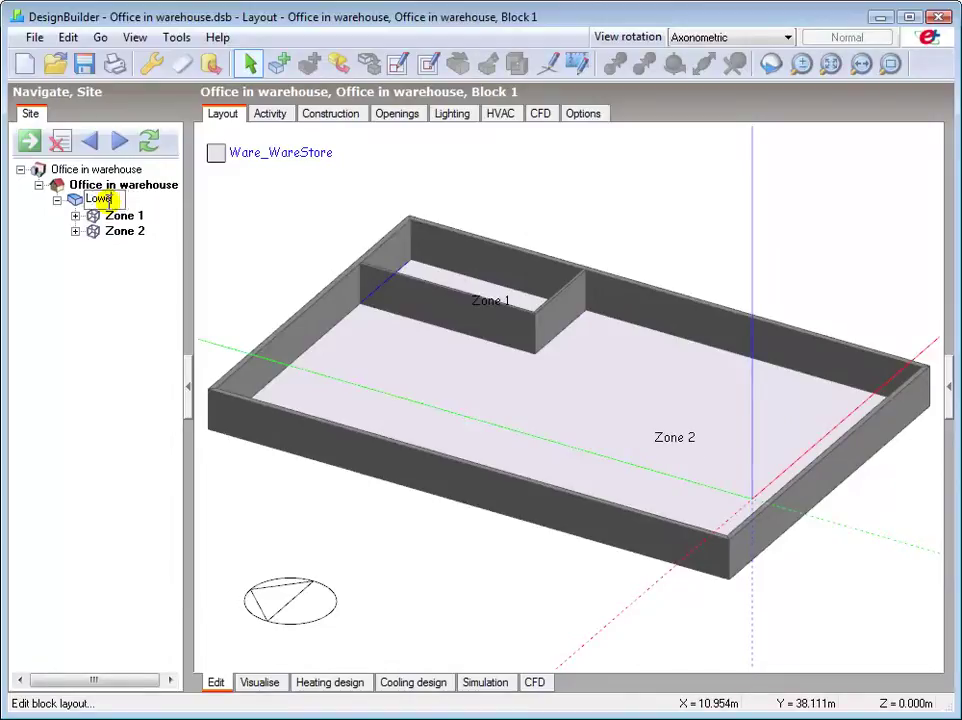
pyautogui.write(' block')
pyautogui.press('Return')
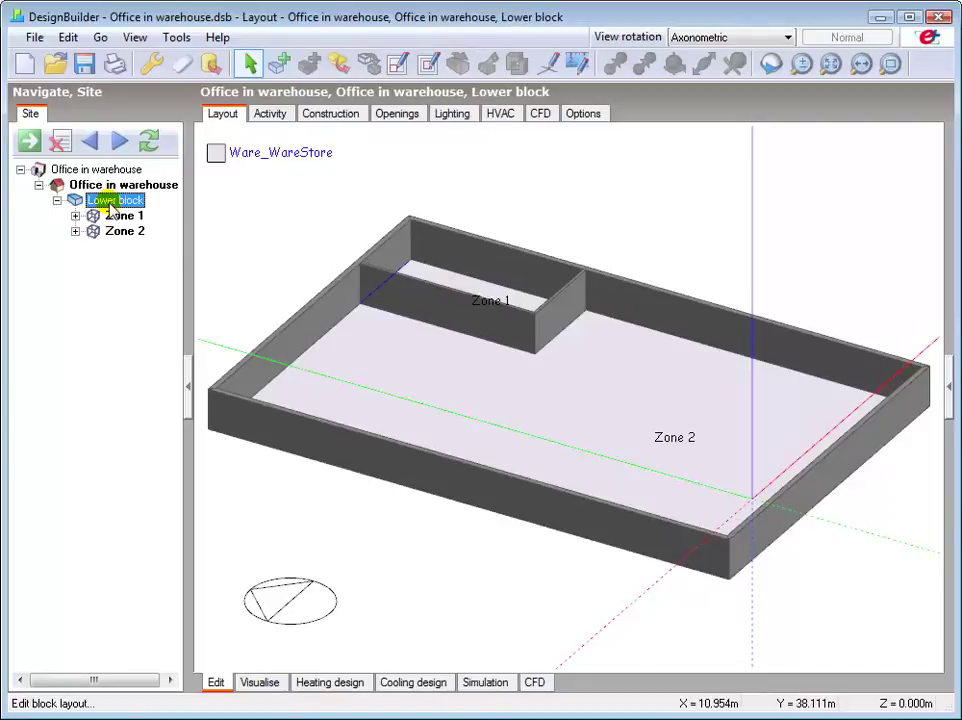
# Rename Zone 1 to 'Office' and Zone 2 to 'Warehouse', then go back to building level.
pyautogui.click(122, 216)
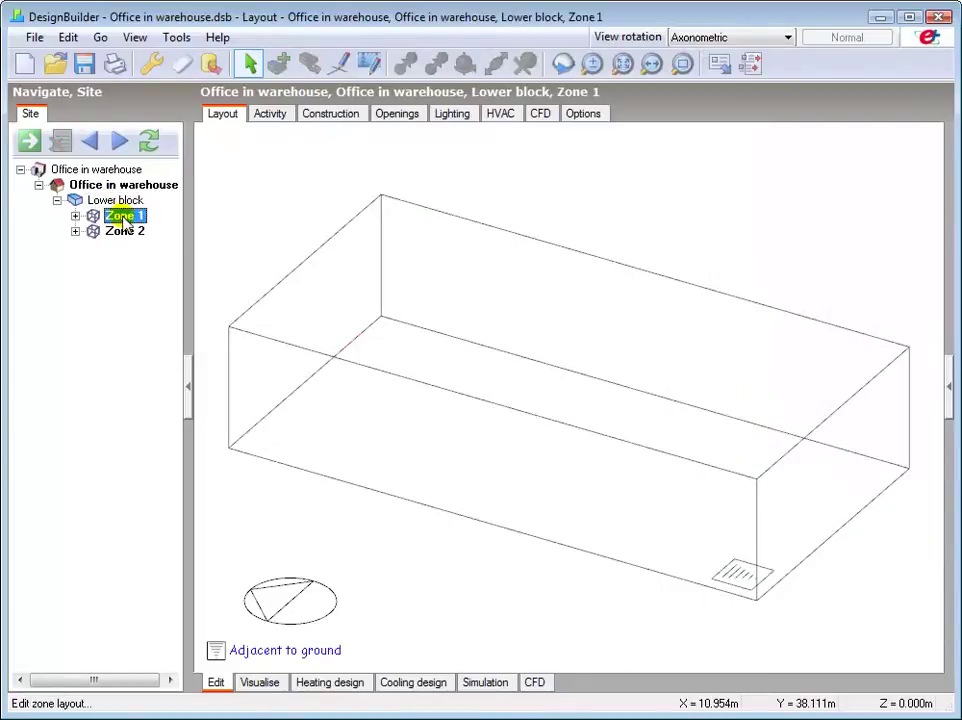
pyautogui.click(122, 217)
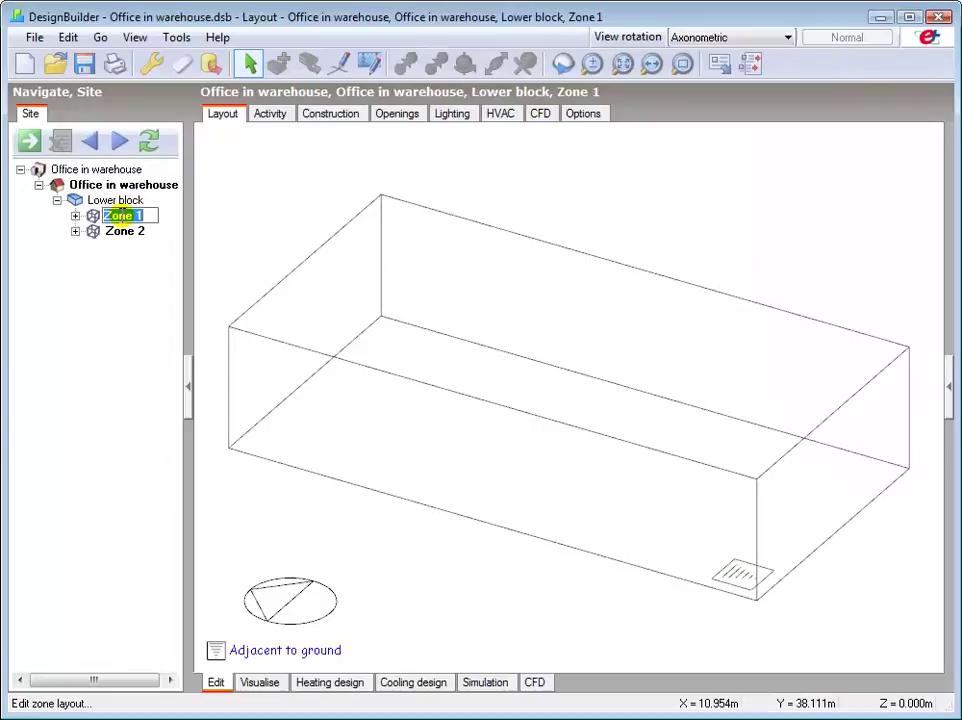
pyautogui.write('Offi')
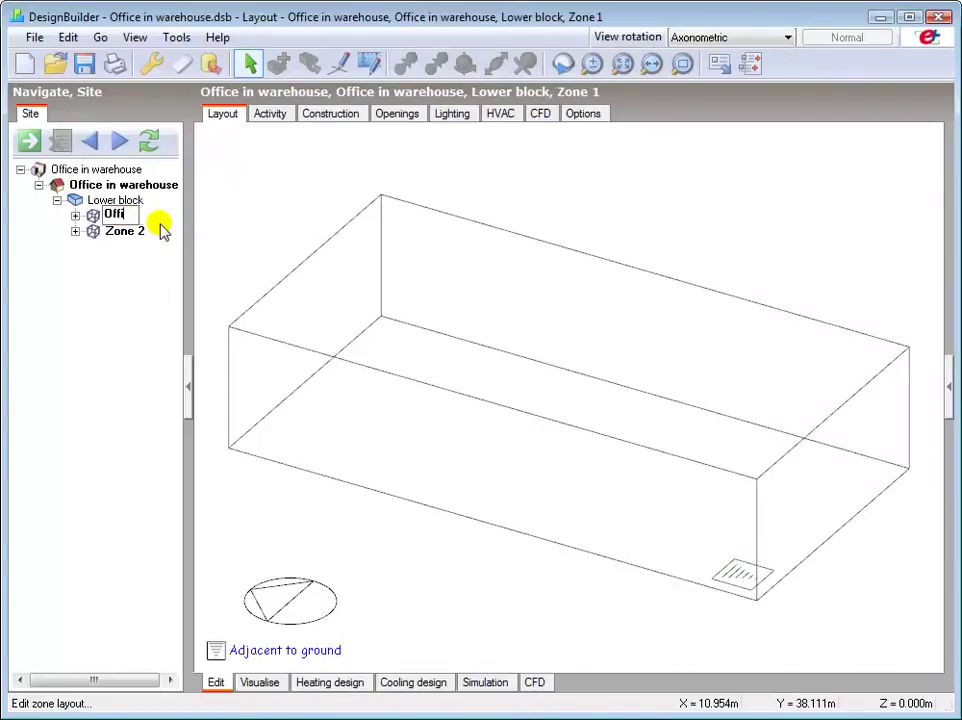
pyautogui.write('ce')
pyautogui.press('Return')
pyautogui.click(118, 232)
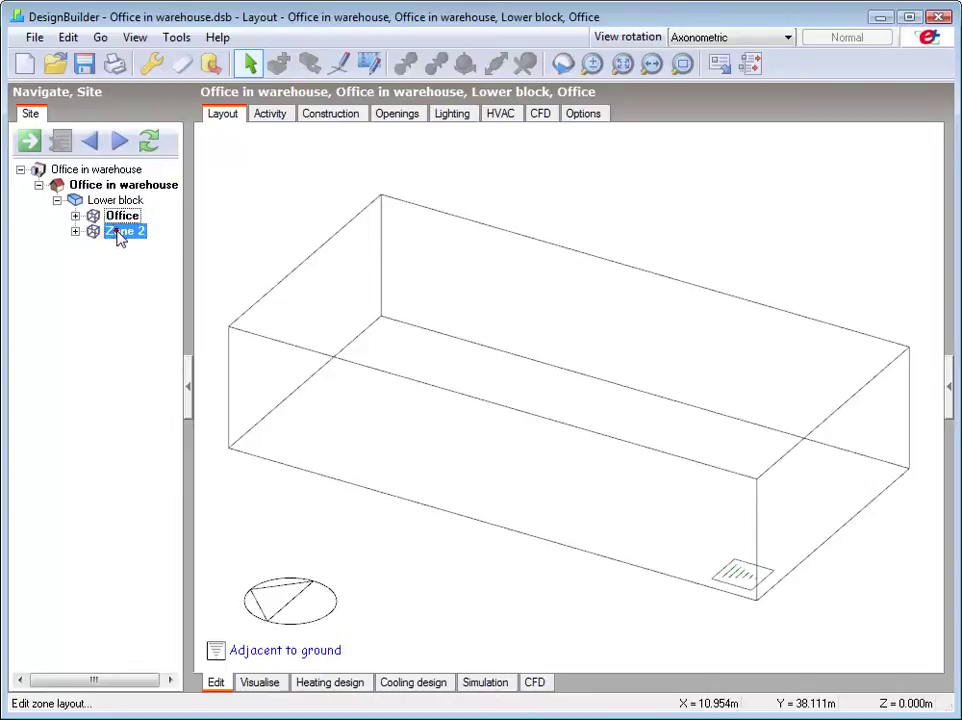
pyautogui.click(118, 231)
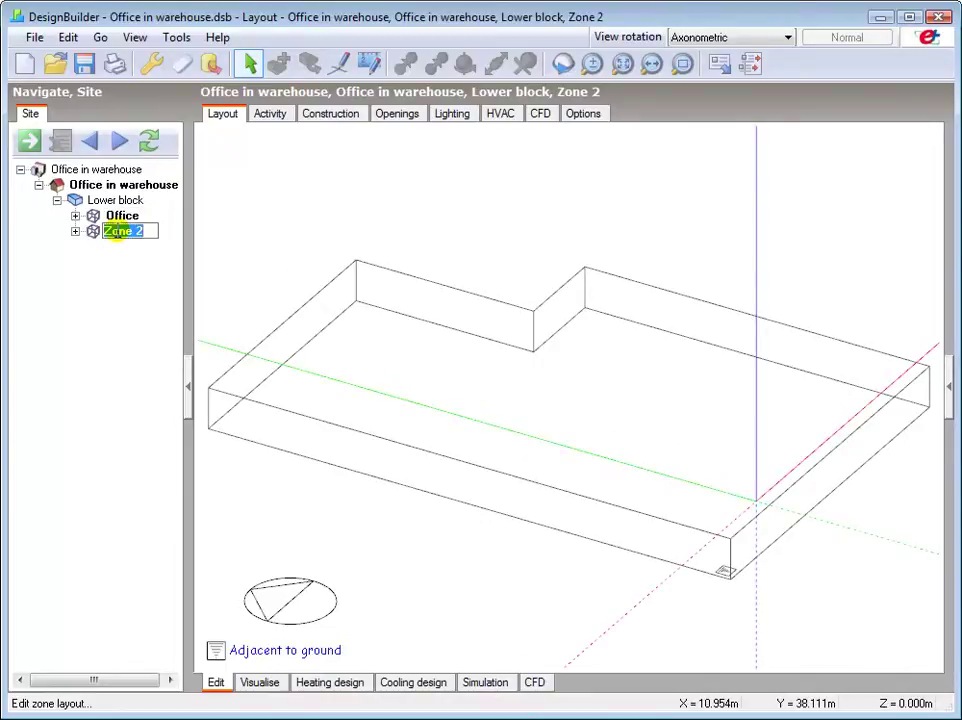
pyautogui.write('Wareho')
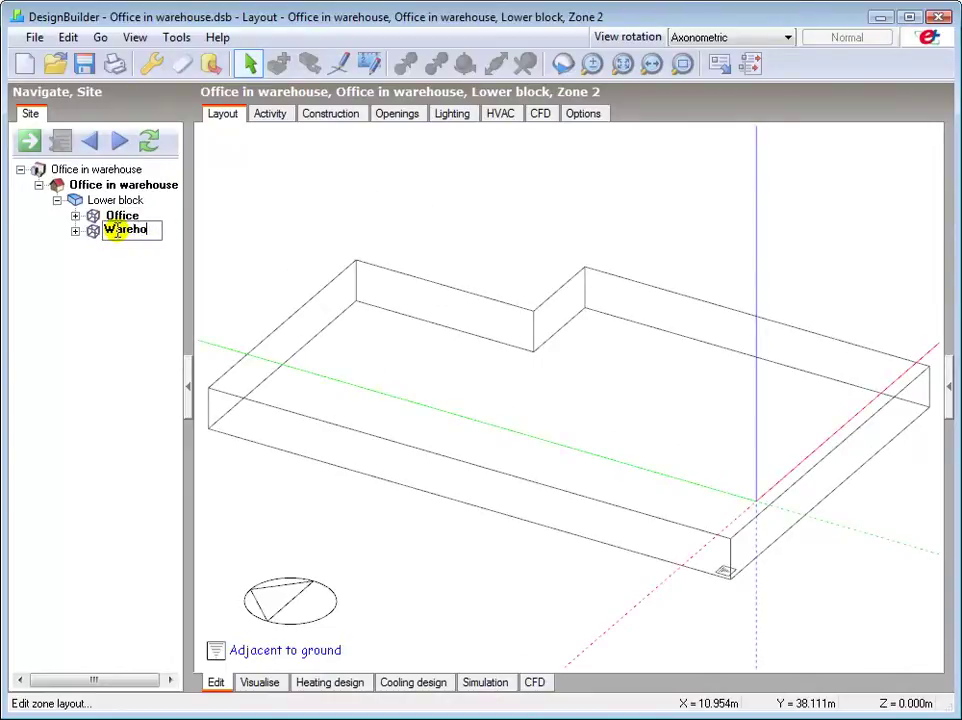
pyautogui.write('use')
pyautogui.press('Return')
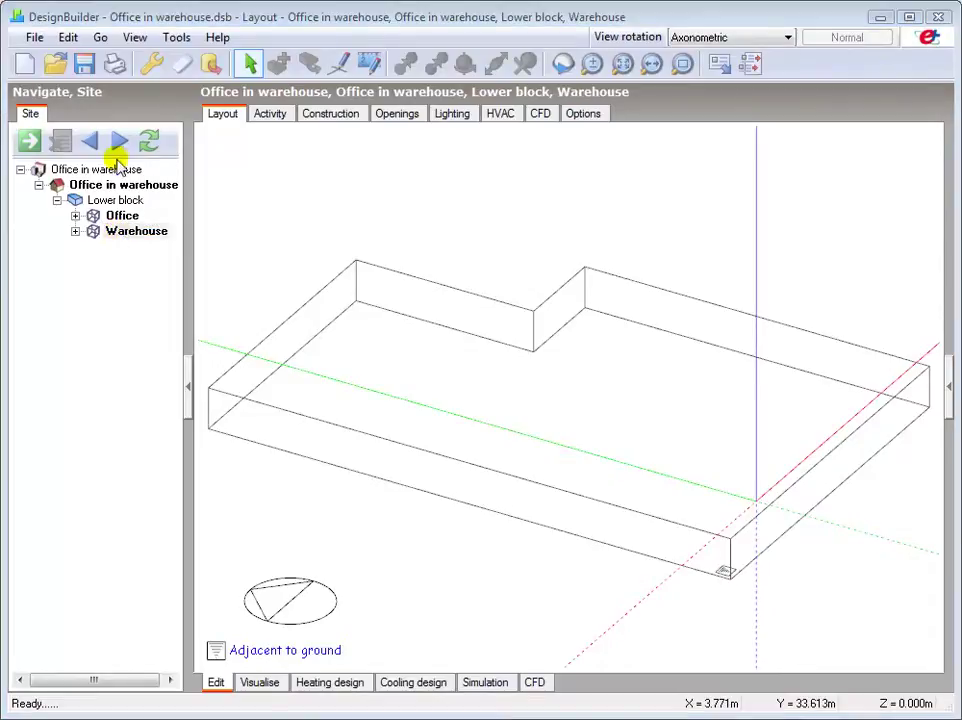
pyautogui.click(110, 186)
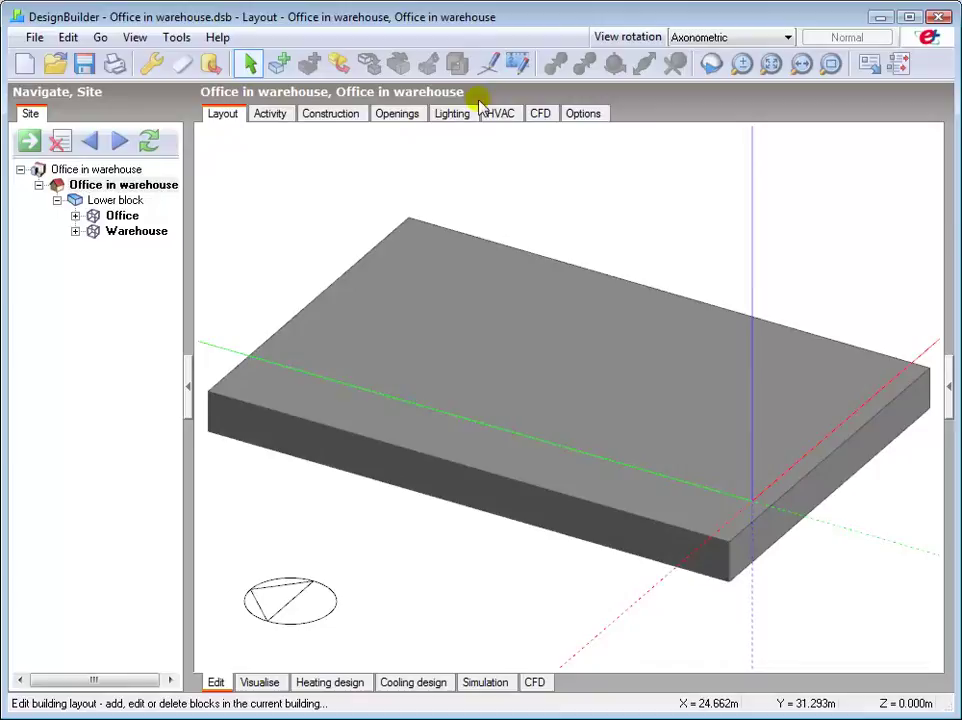
# Add vertical construction guides at the right-end corners (3 m) and a 5 m guide at the edge midpoint.
pyautogui.click(488, 66)
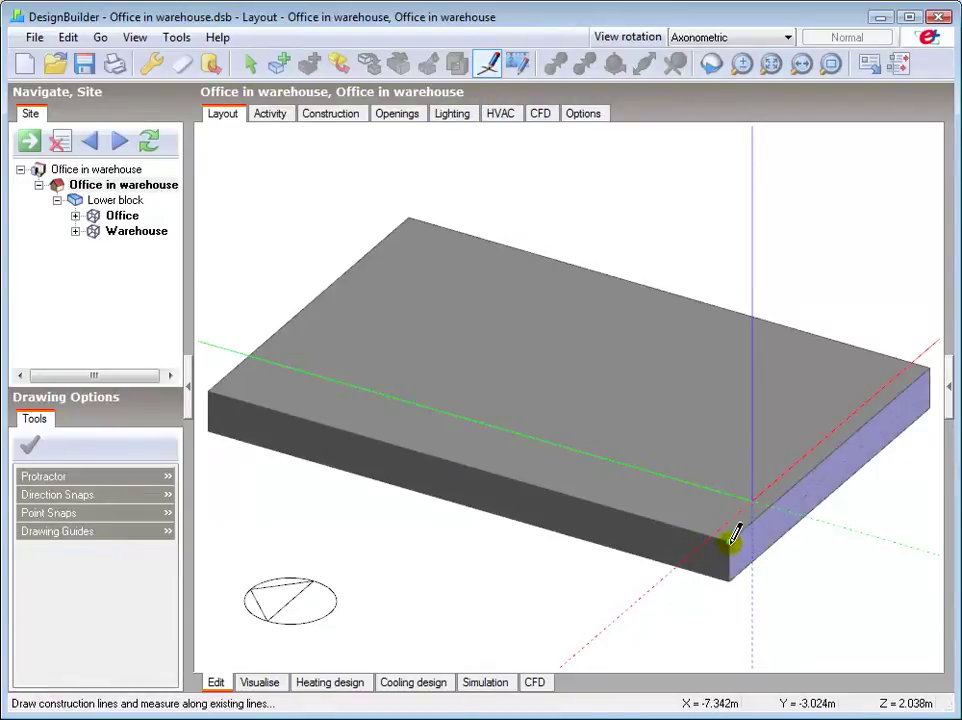
pyautogui.click(730, 538)
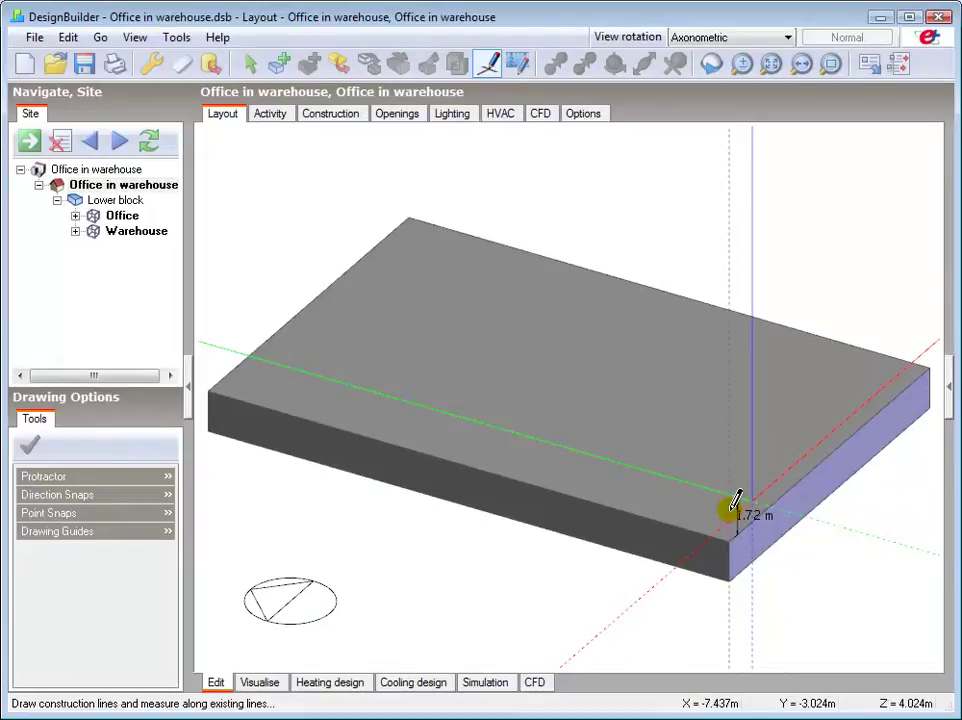
pyautogui.click(735, 505)
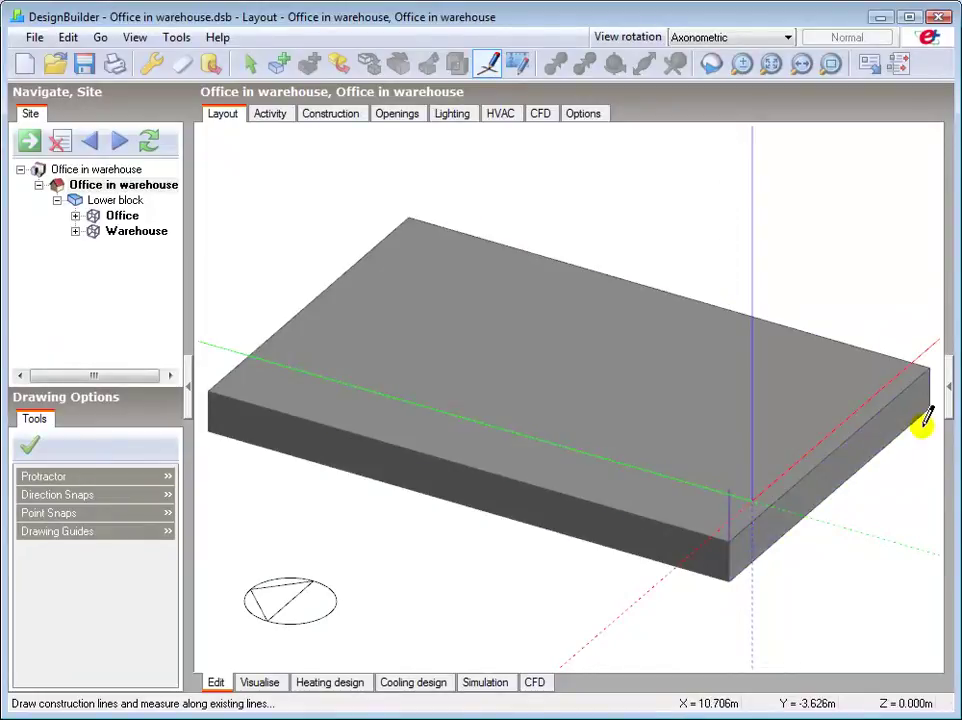
pyautogui.click(921, 400)
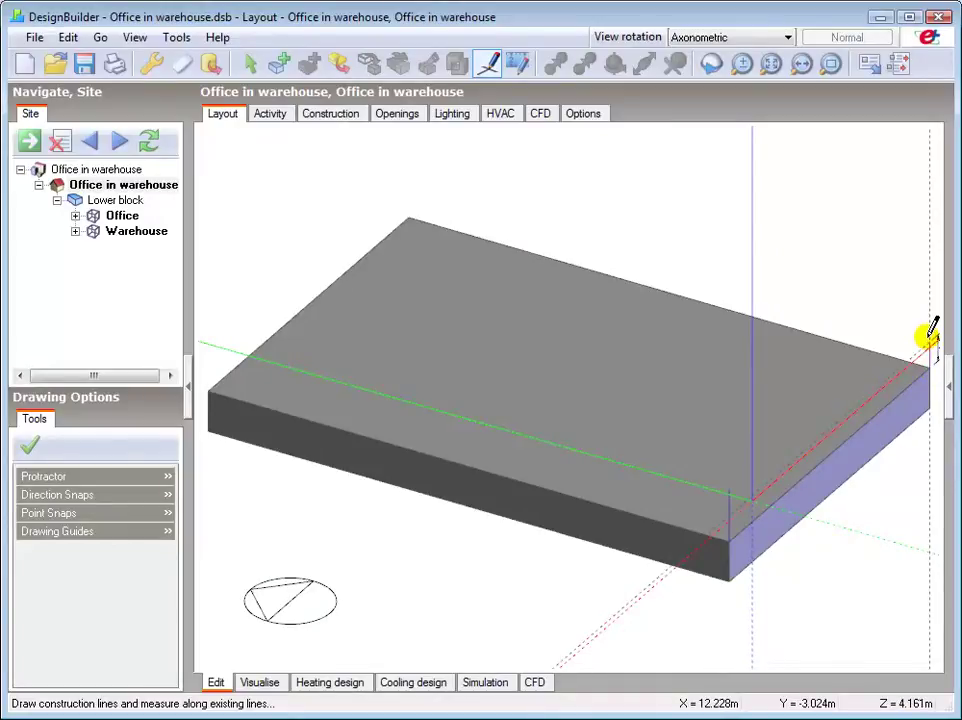
pyautogui.write('3')
pyautogui.press('Return')
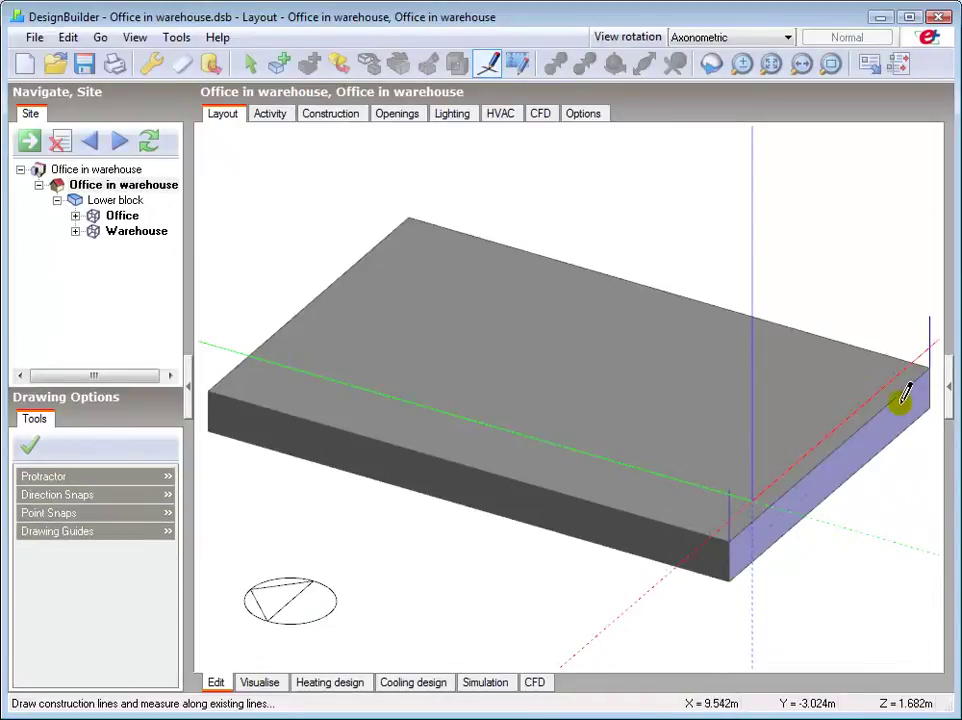
pyautogui.click(830, 453)
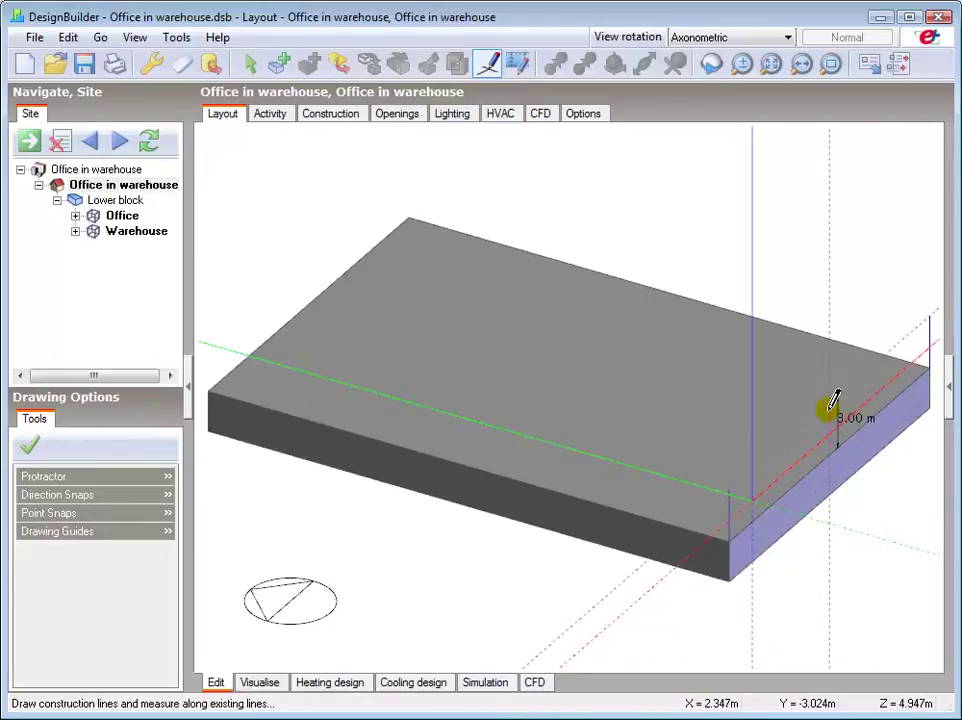
pyautogui.write('5')
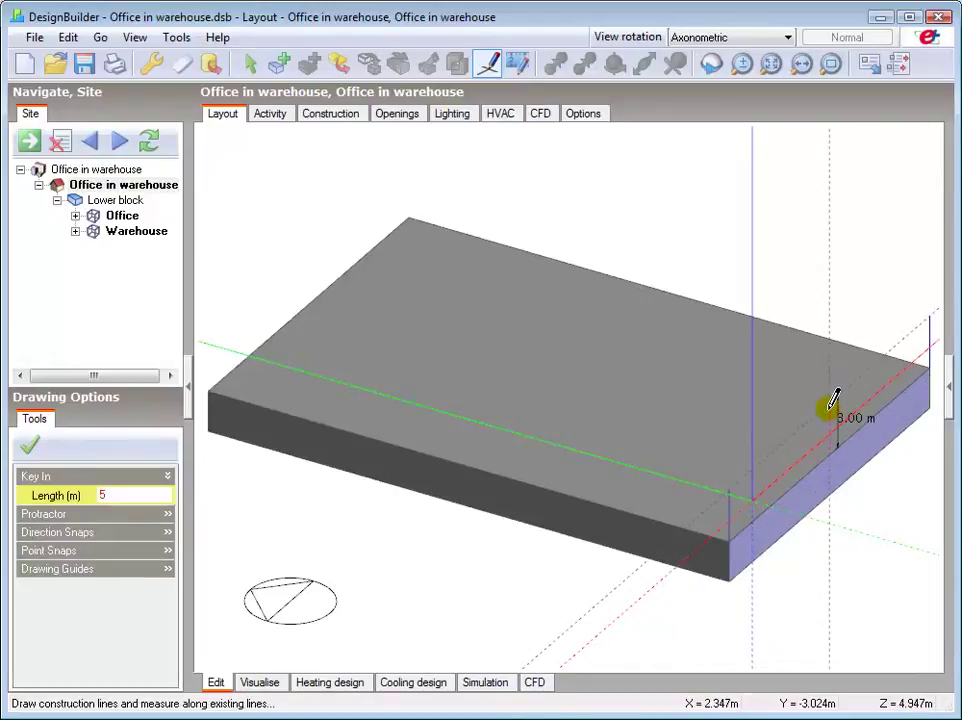
pyautogui.press('Return')
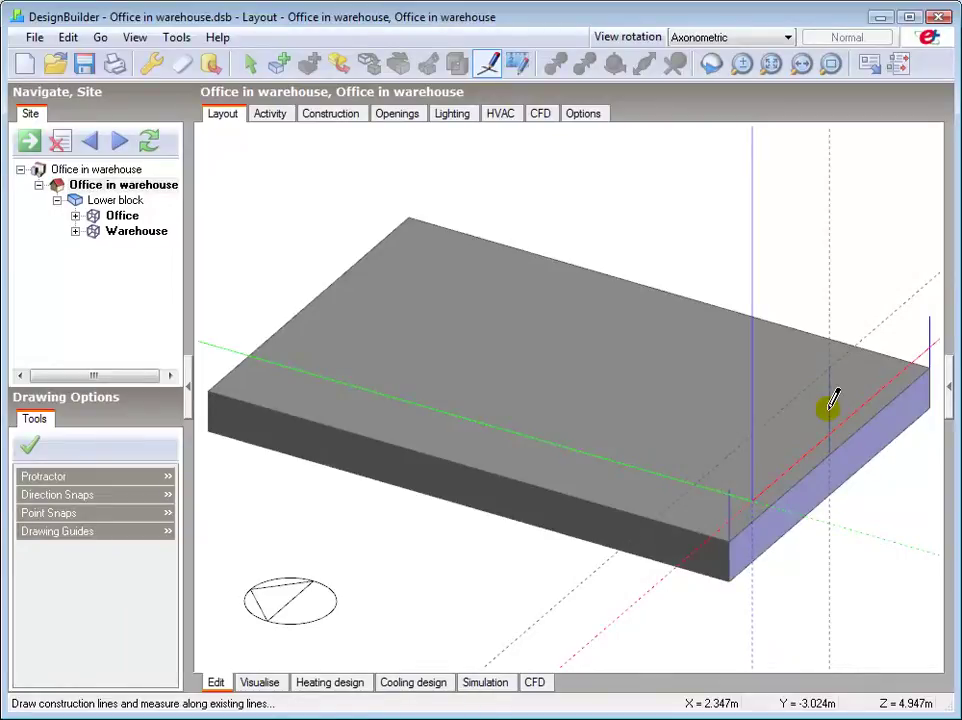
# Add a polygon block tracing the gable outline on the guides, extruded 30 m along the lower block.
pyautogui.click(280, 64)
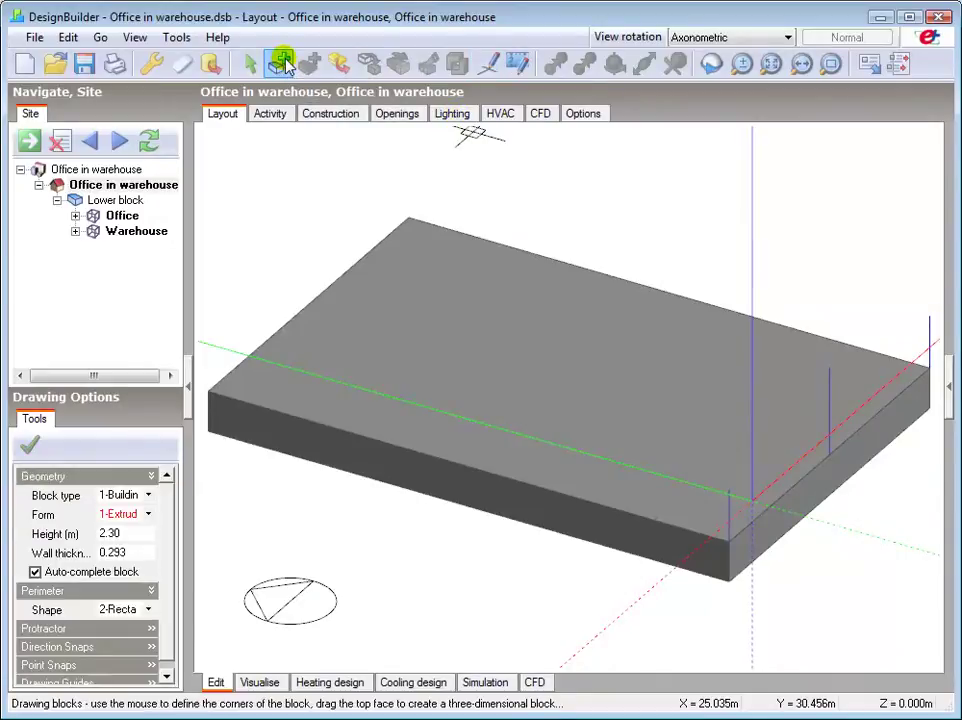
pyautogui.click(149, 612)
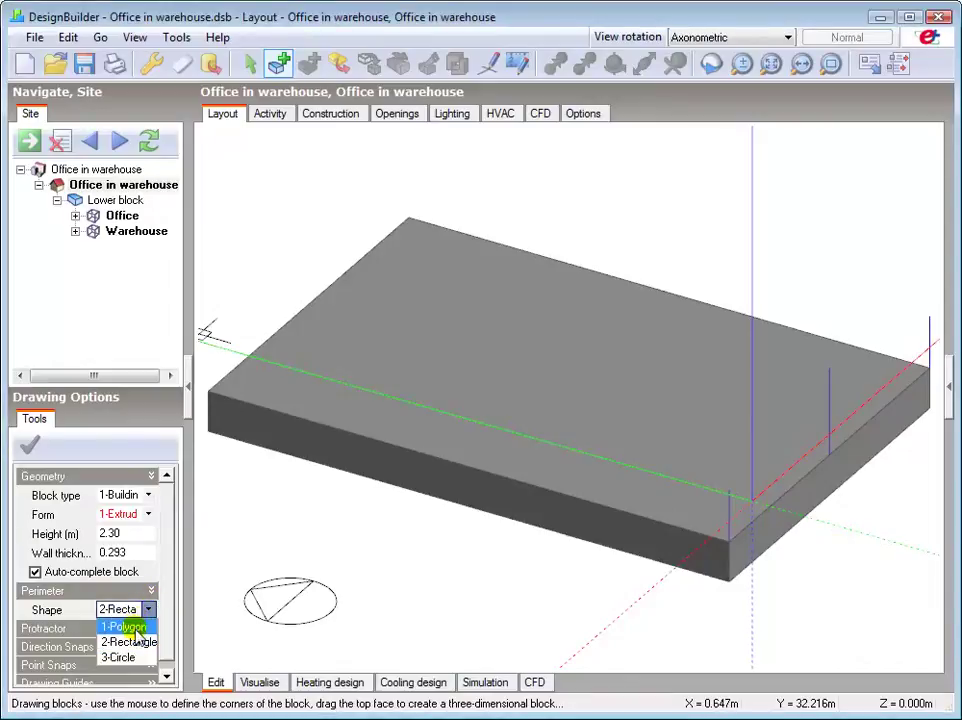
pyautogui.click(125, 626)
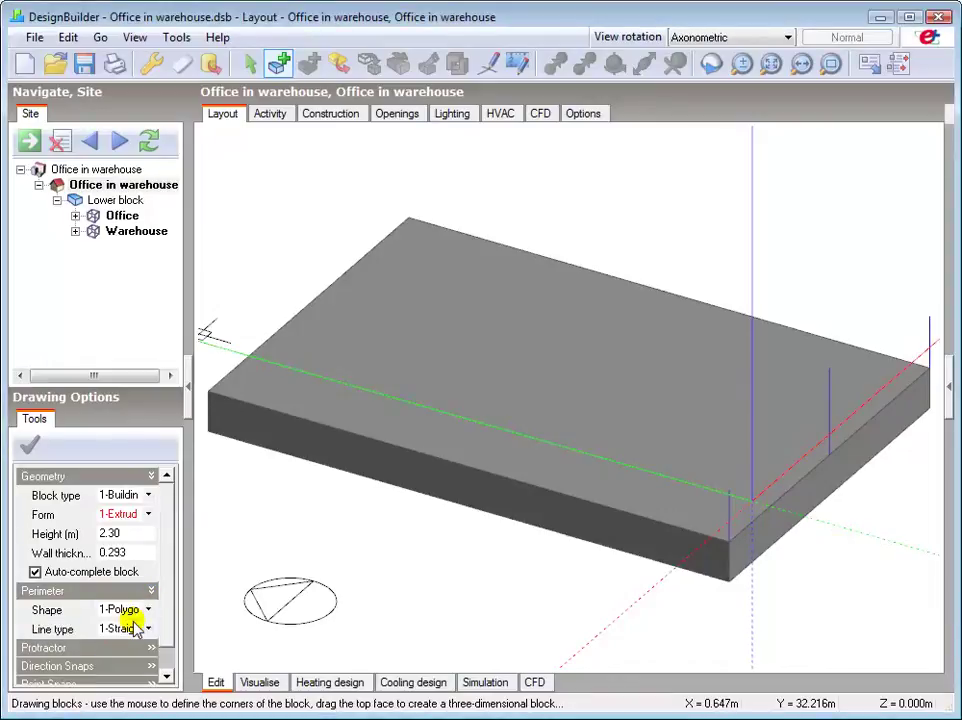
pyautogui.click(731, 536)
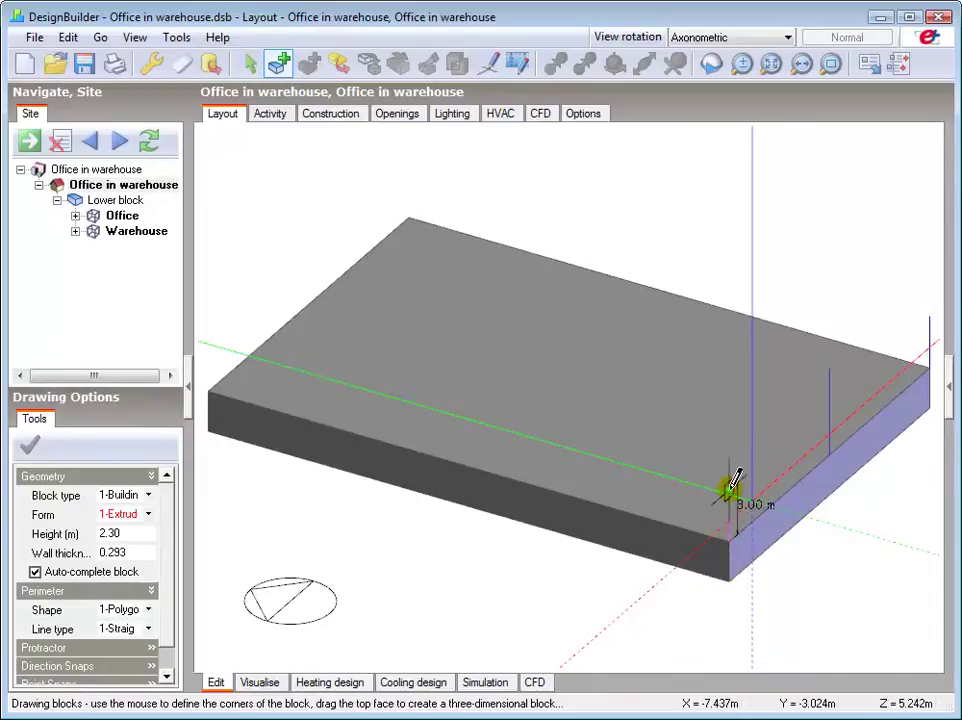
pyautogui.click(728, 488)
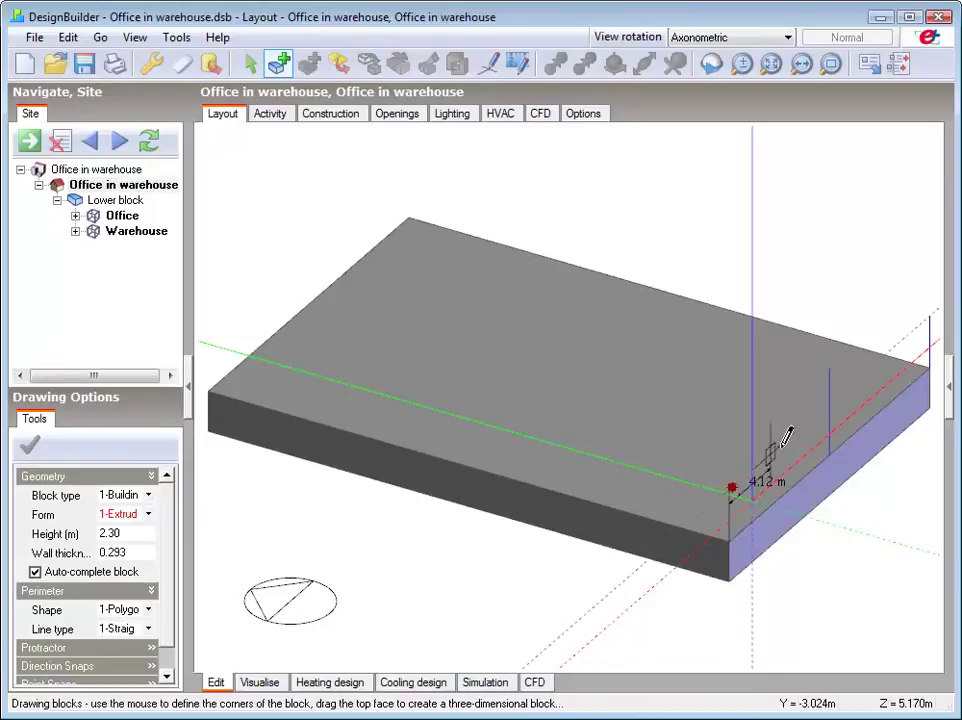
pyautogui.click(829, 368)
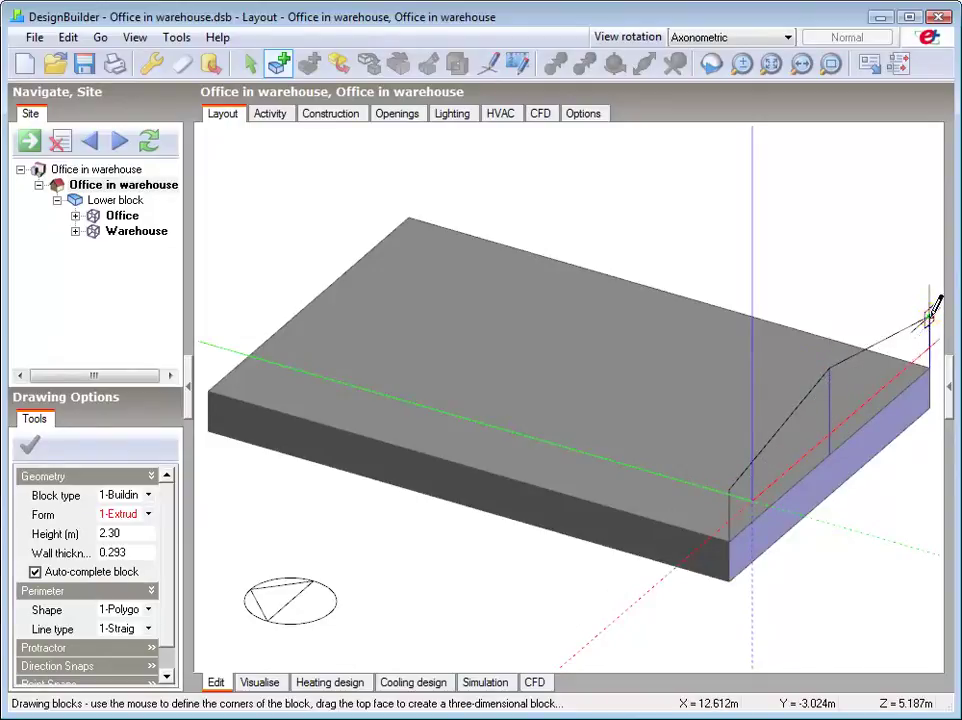
pyautogui.click(928, 368)
pyautogui.click(929, 362)
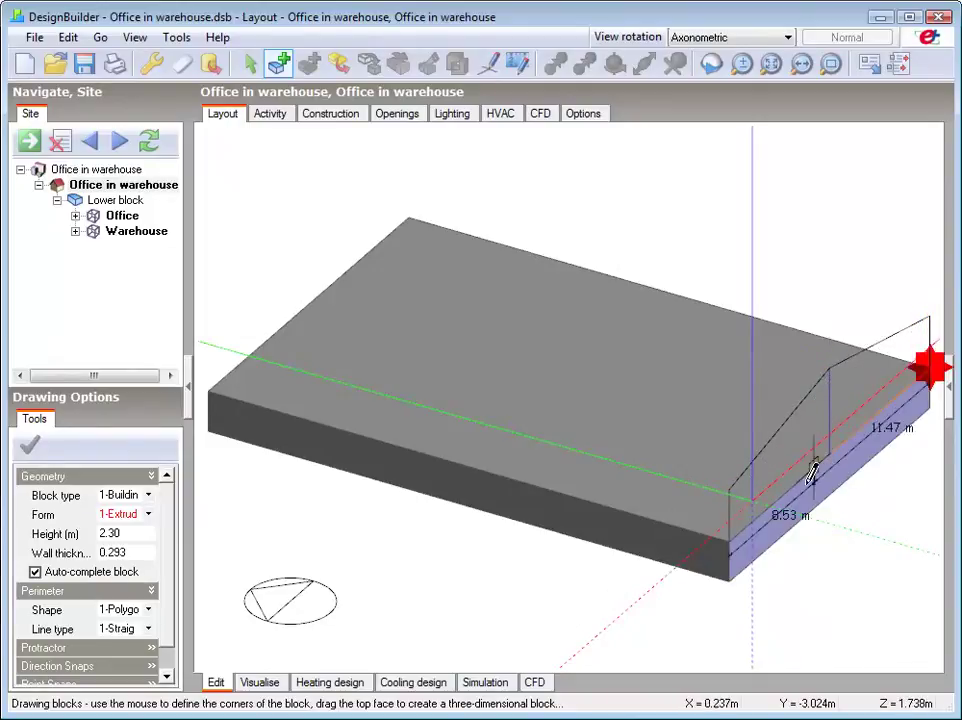
pyautogui.click(733, 537)
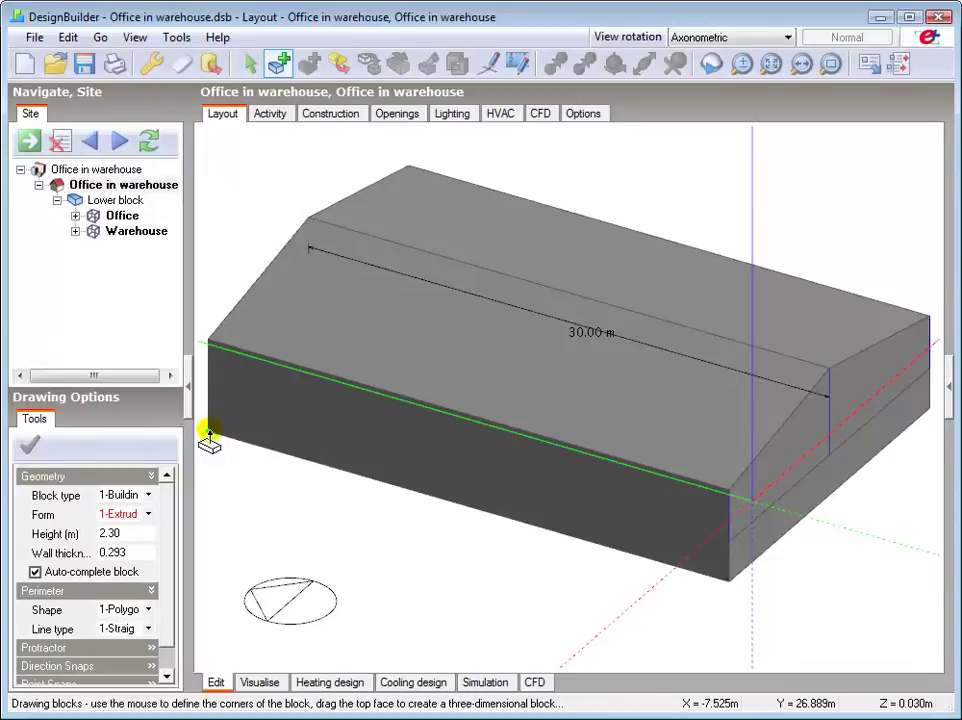
pyautogui.click(209, 432)
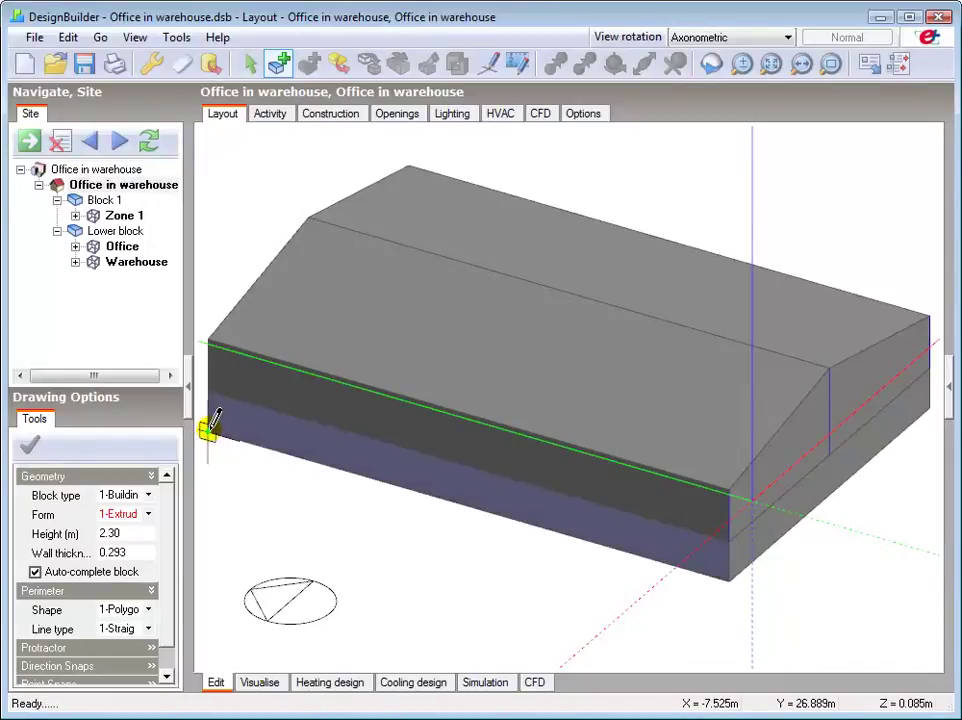
# Rename the new pitched block from Block 1 to 'Upper block'.
pyautogui.click(104, 202)
pyautogui.click(105, 203)
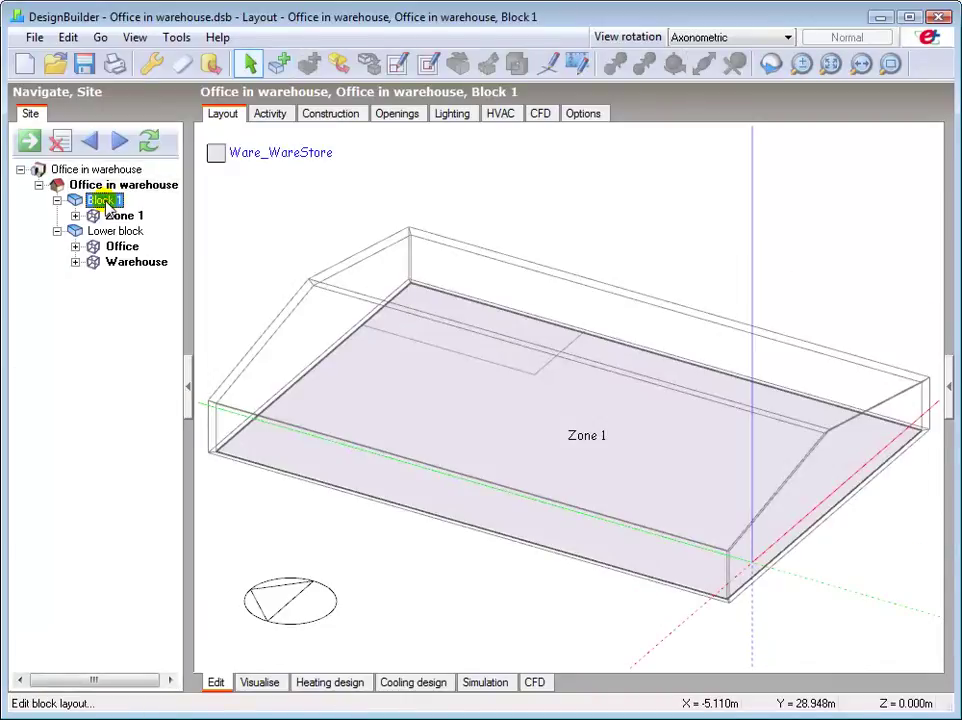
pyautogui.write('Uppe')
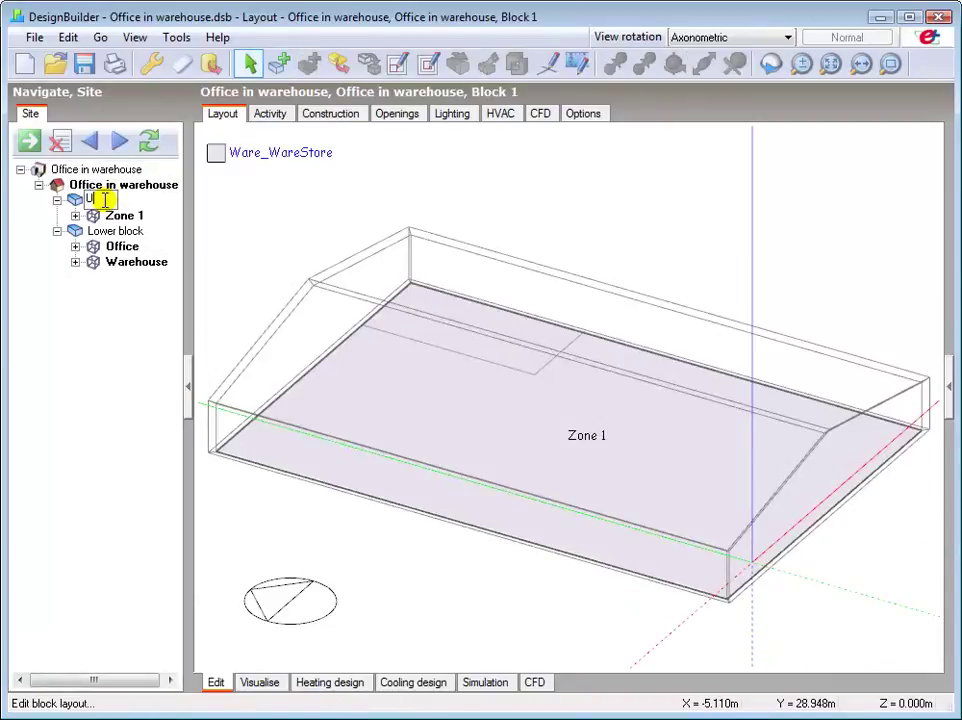
pyautogui.write('r block')
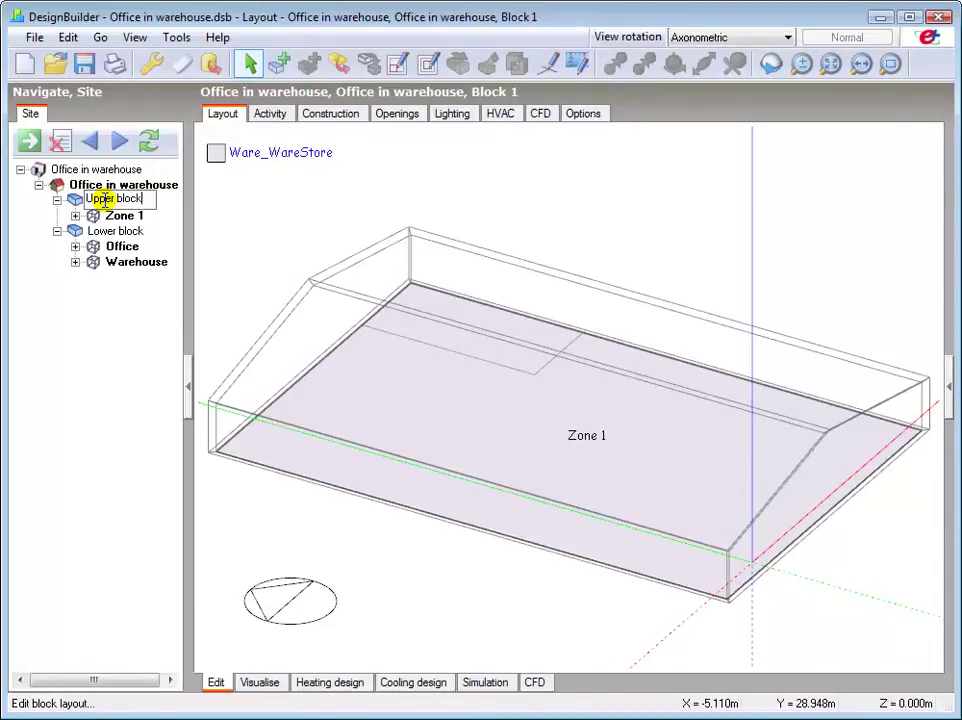
pyautogui.press('Return')
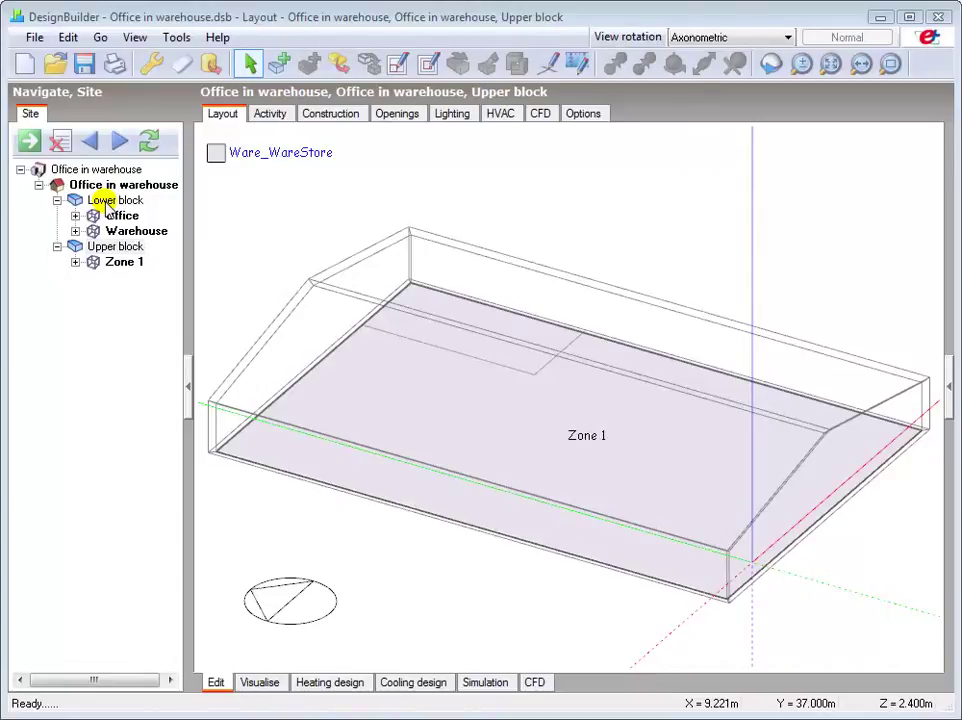
# Open the Upper block's Zone 1 floor and start a polygon-shaped hole.
pyautogui.click(76, 263)
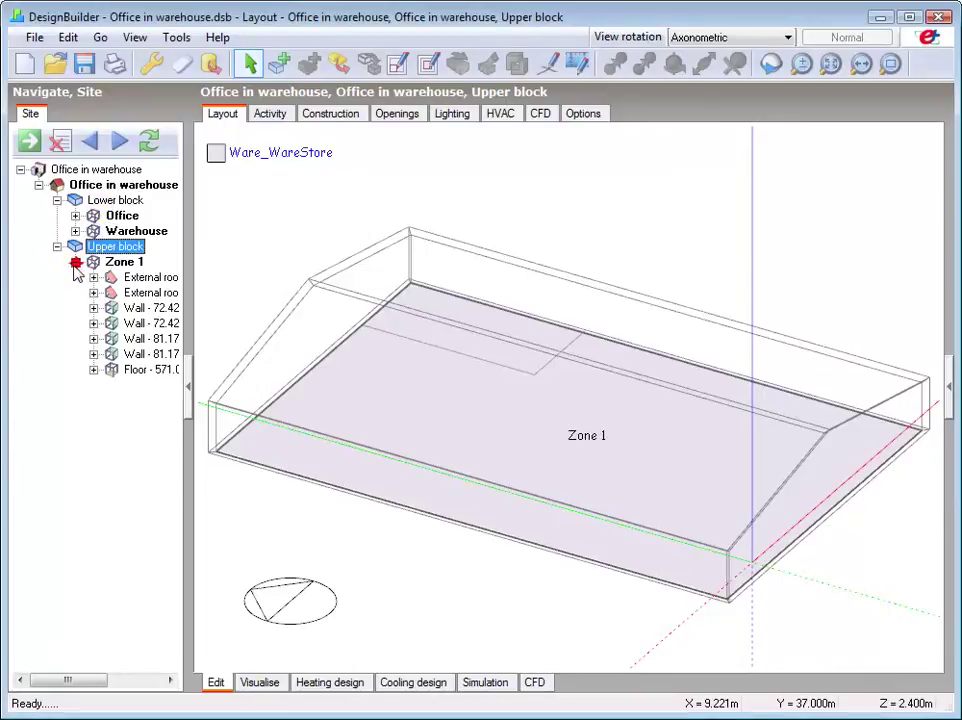
pyautogui.click(140, 371)
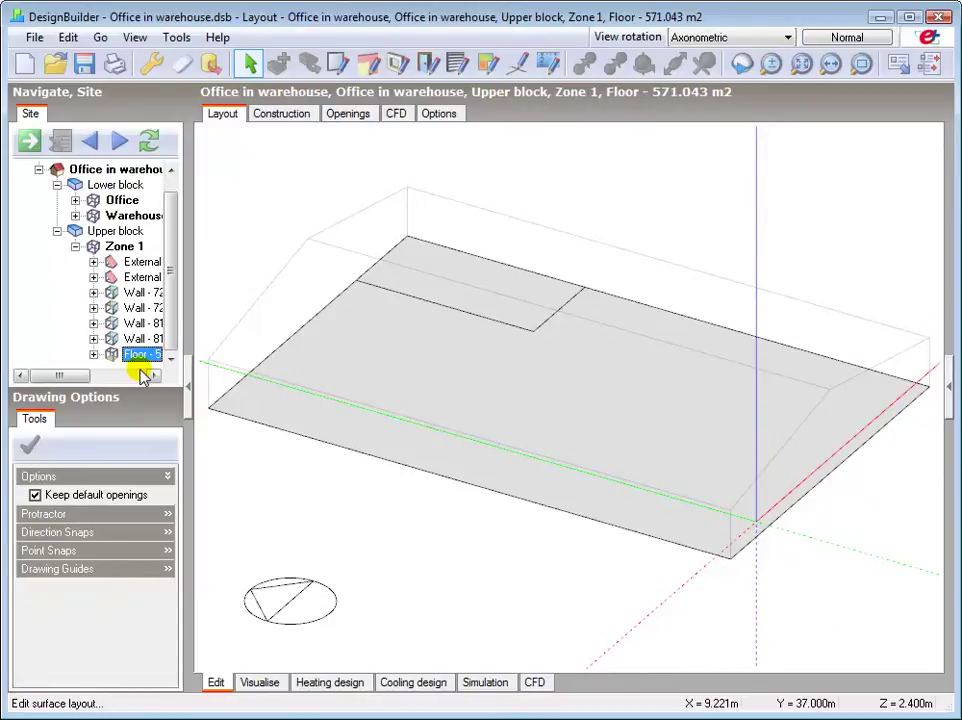
pyautogui.click(398, 66)
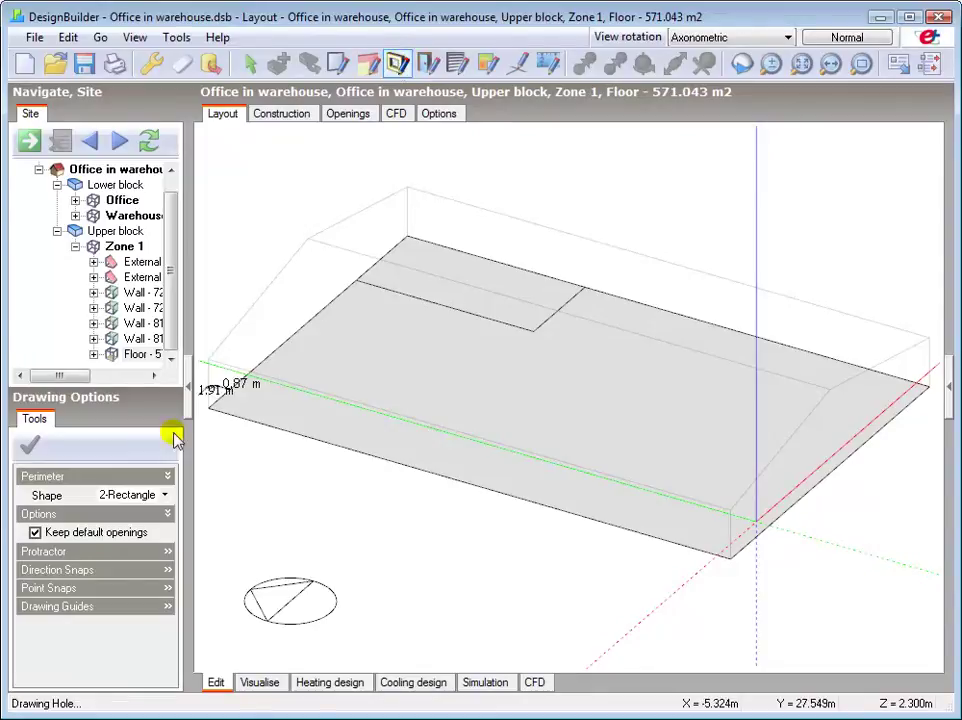
pyautogui.click(140, 494)
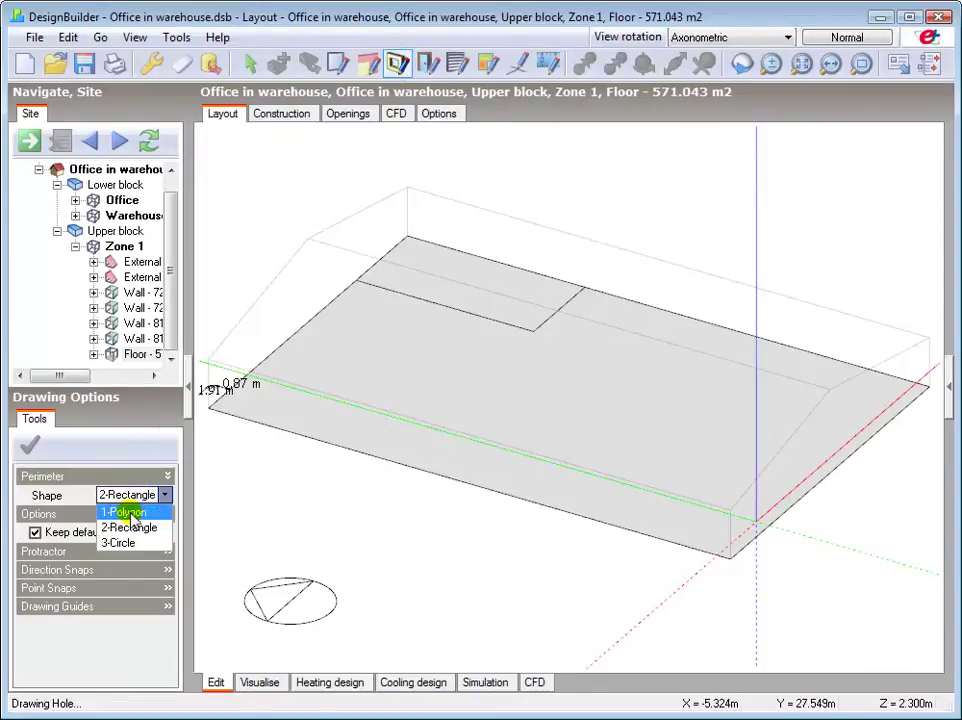
pyautogui.click(123, 511)
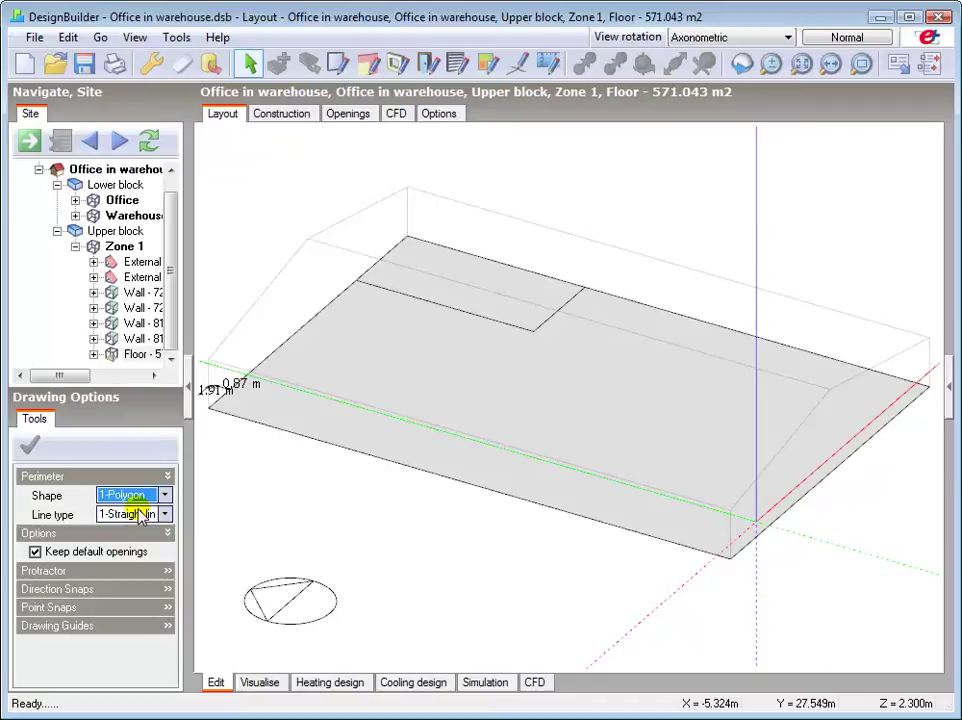
# Trace the hole around the floor outside the office footprint, then end hole drawing.
pyautogui.click(355, 282)
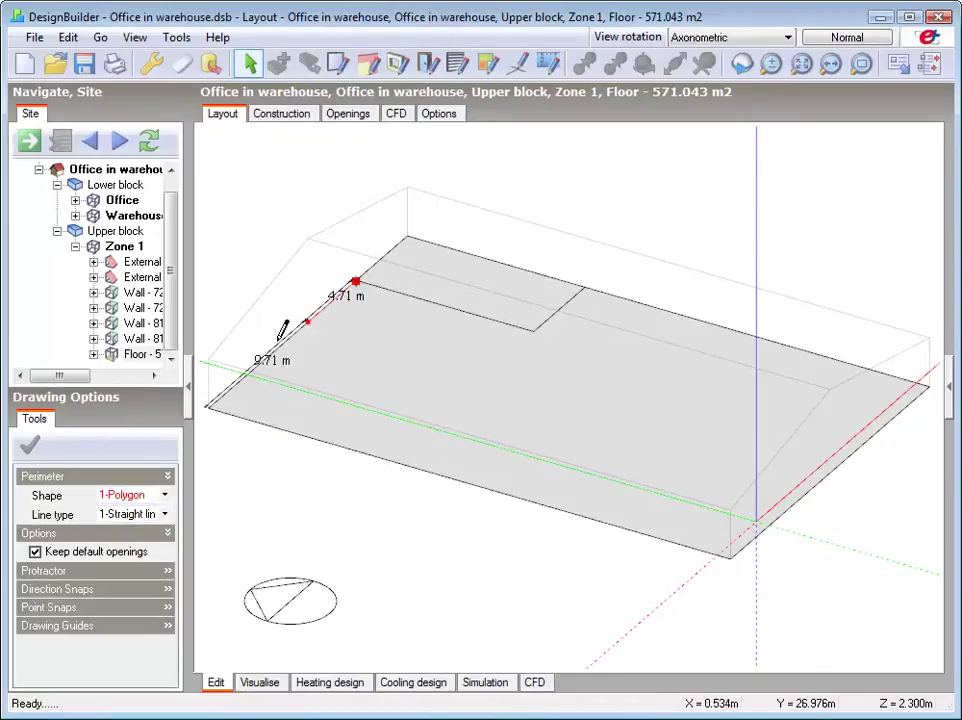
pyautogui.click(208, 404)
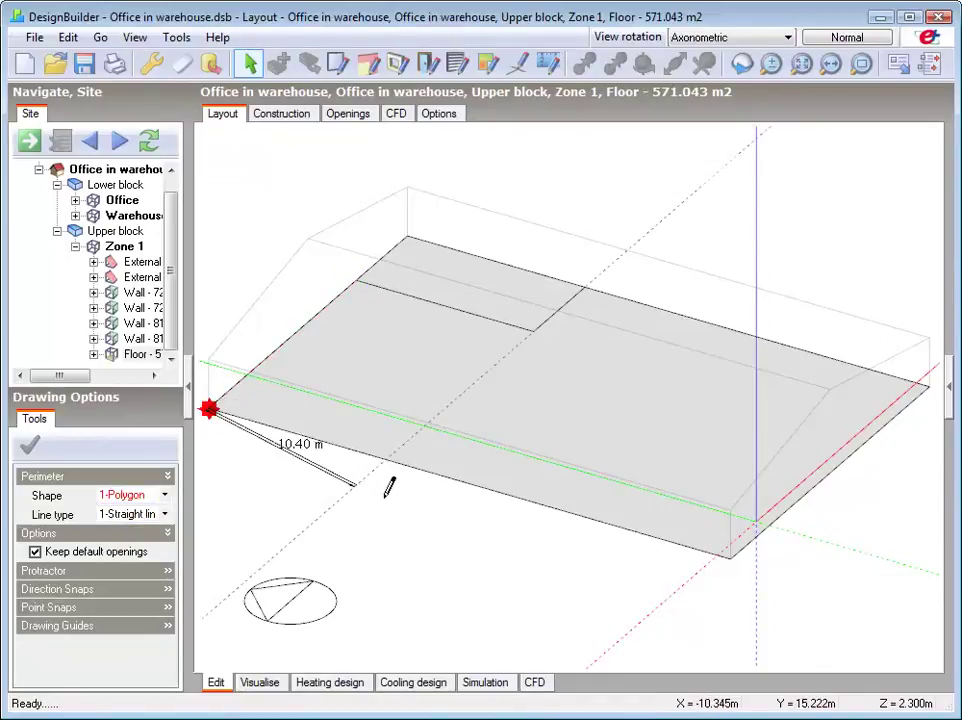
pyautogui.click(734, 552)
pyautogui.click(928, 382)
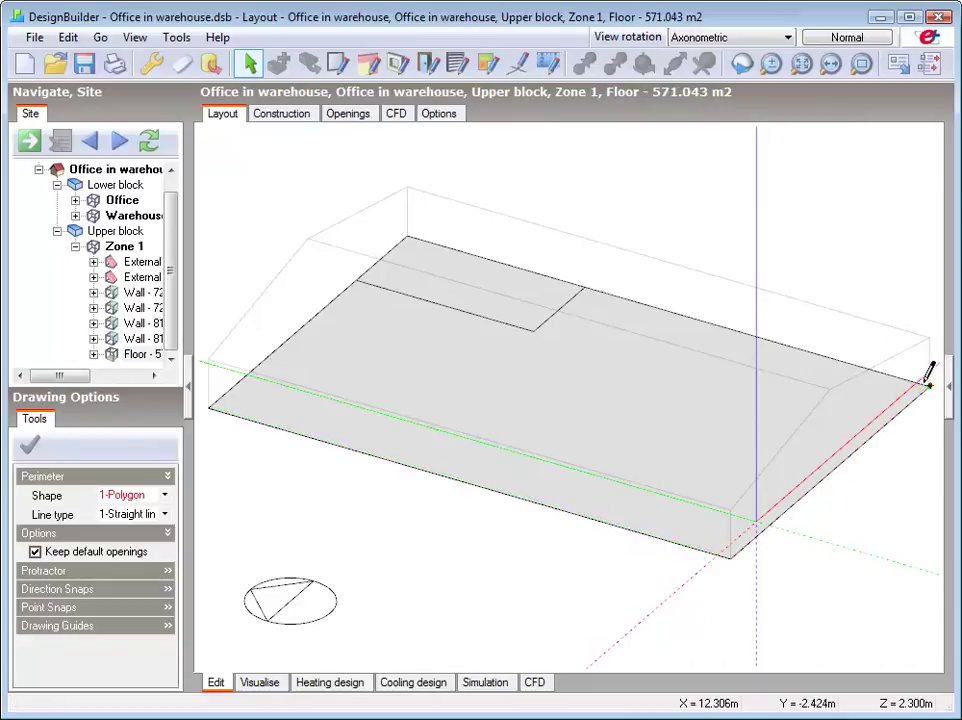
pyautogui.click(585, 286)
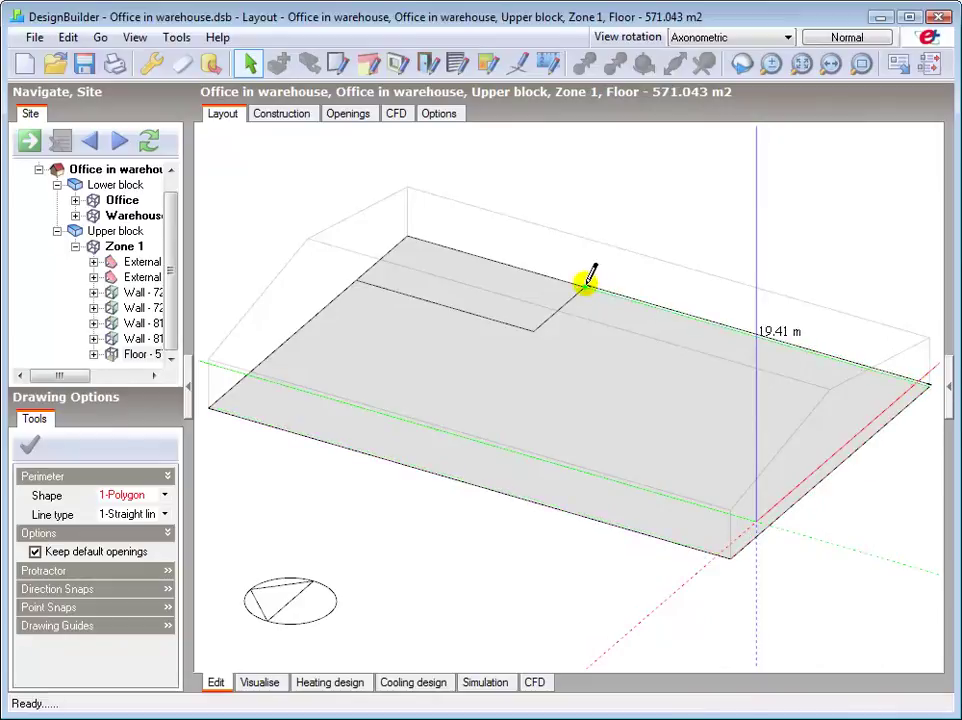
pyautogui.click(533, 328)
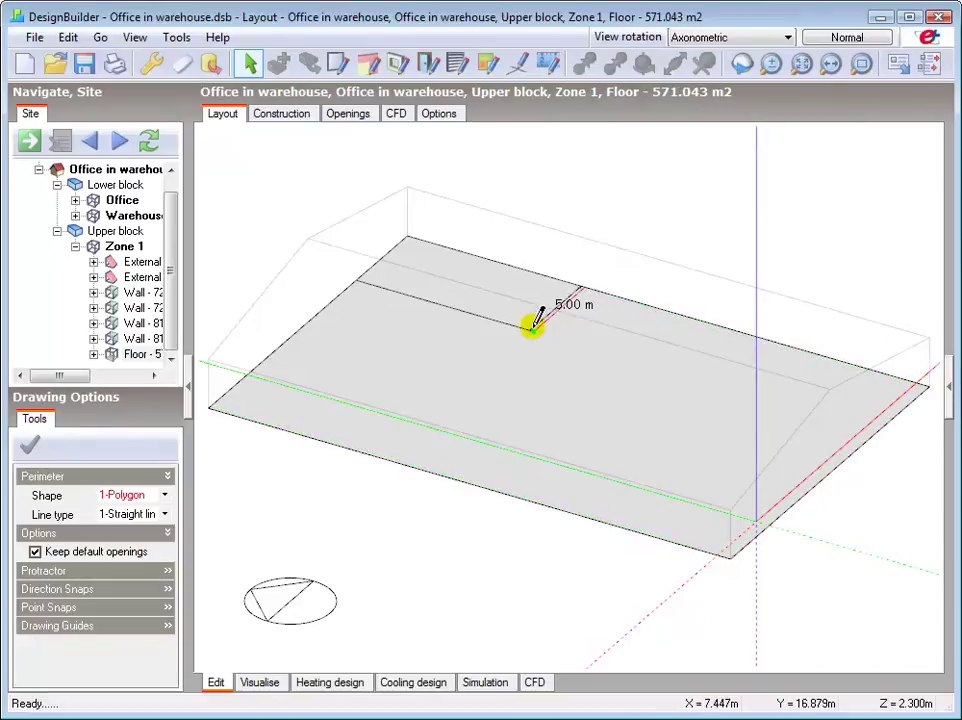
pyautogui.click(360, 276)
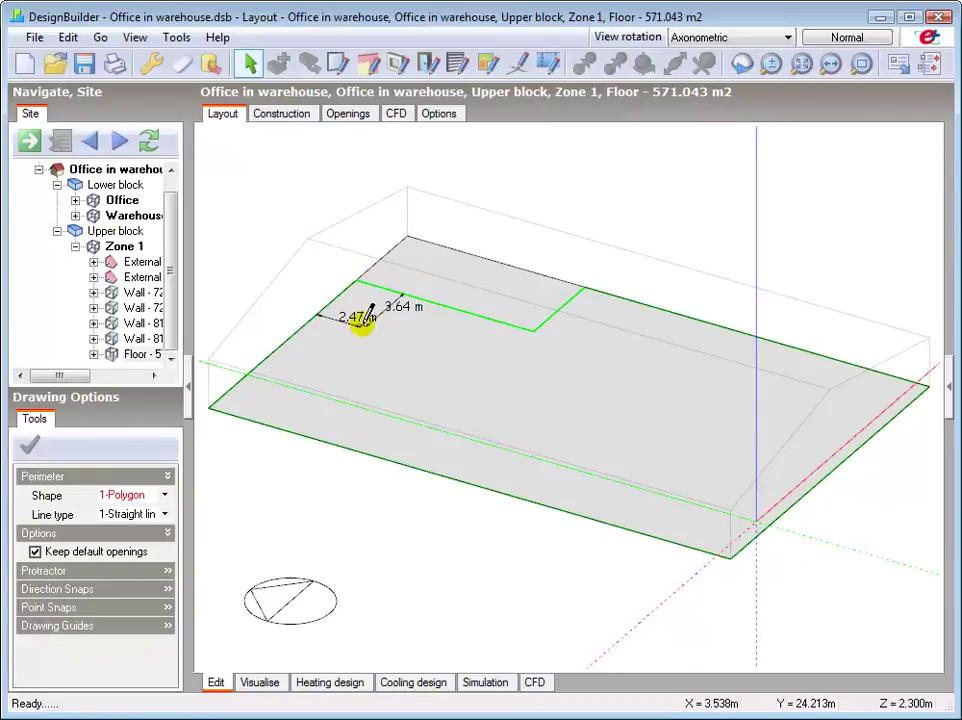
pyautogui.rightClick(366, 322)
pyautogui.click(430, 337)
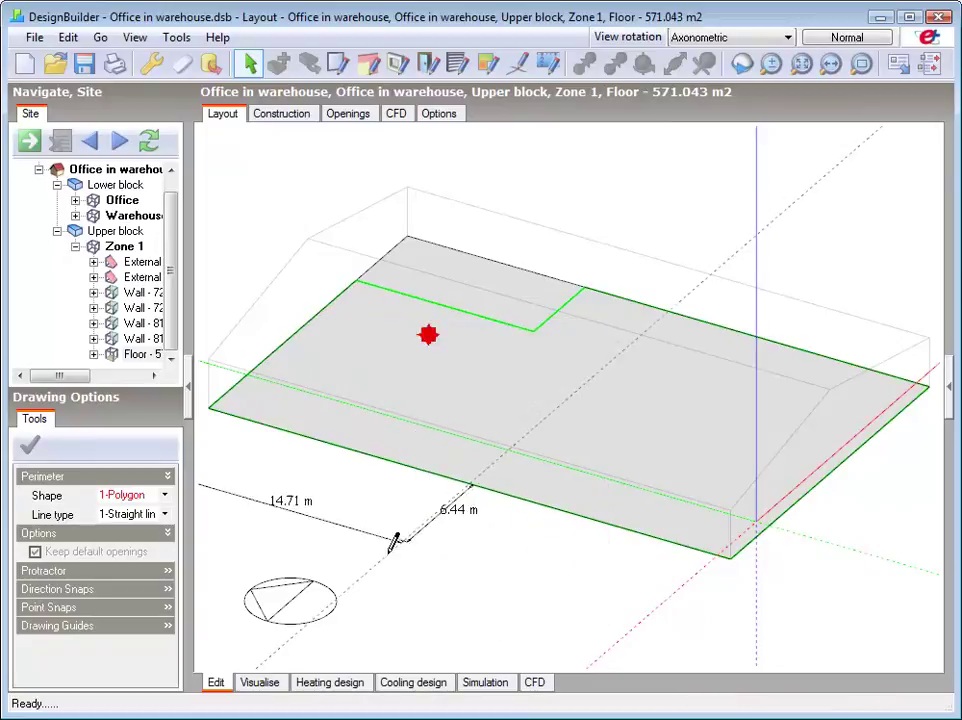
# Inspect the floor opening from inside the rendered whole building, then return to the Edit view.
pyautogui.click(259, 687)
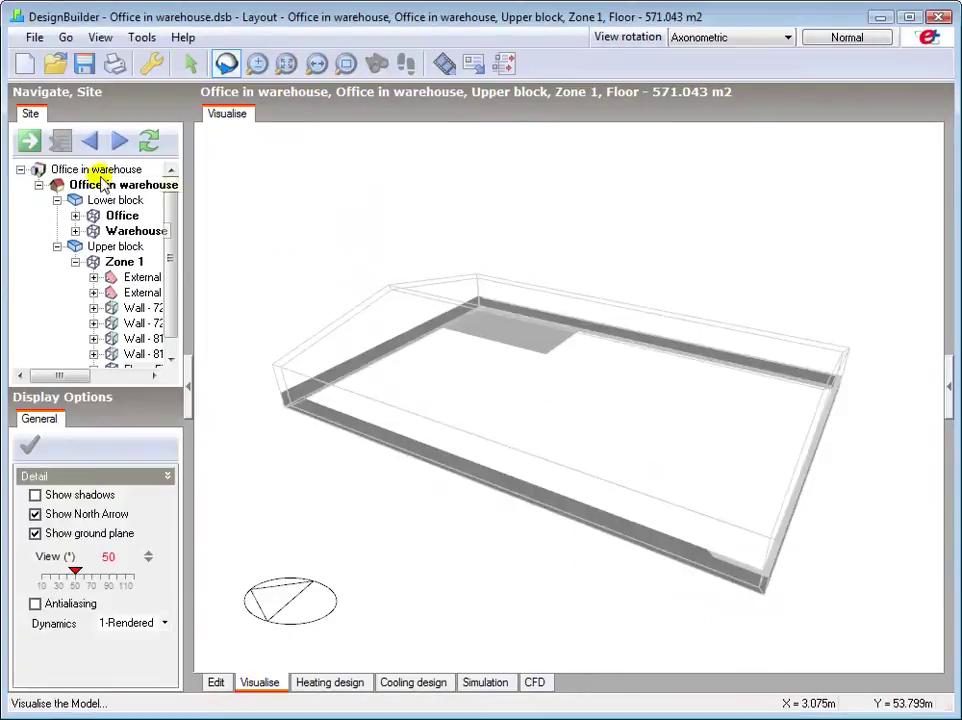
pyautogui.click(98, 169)
pyautogui.scroll(5, 517, 507)
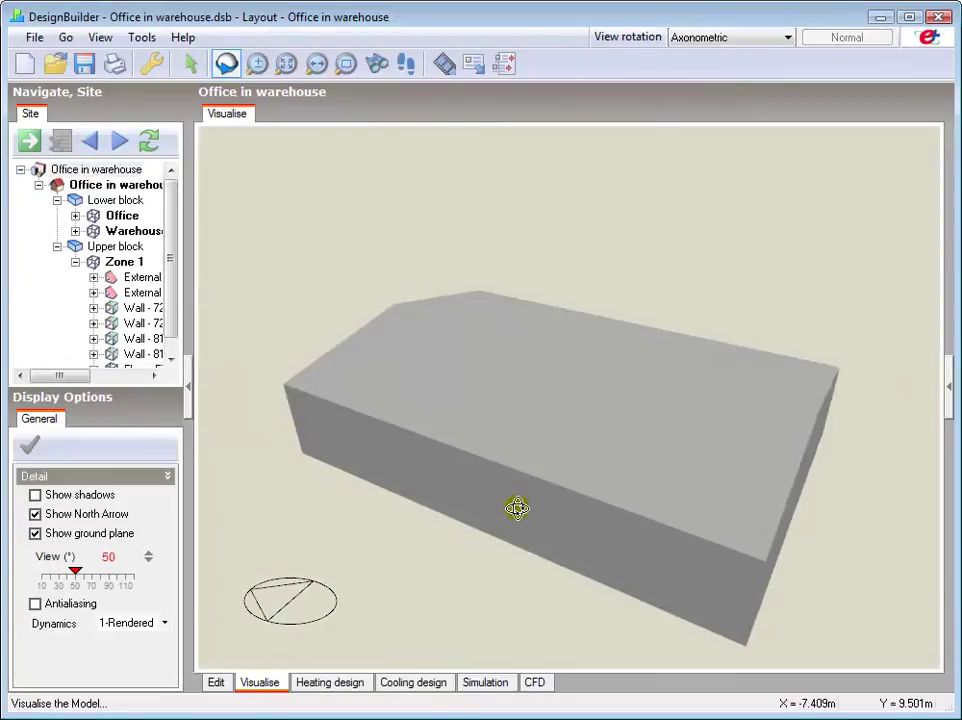
pyautogui.scroll(6, 517, 507)
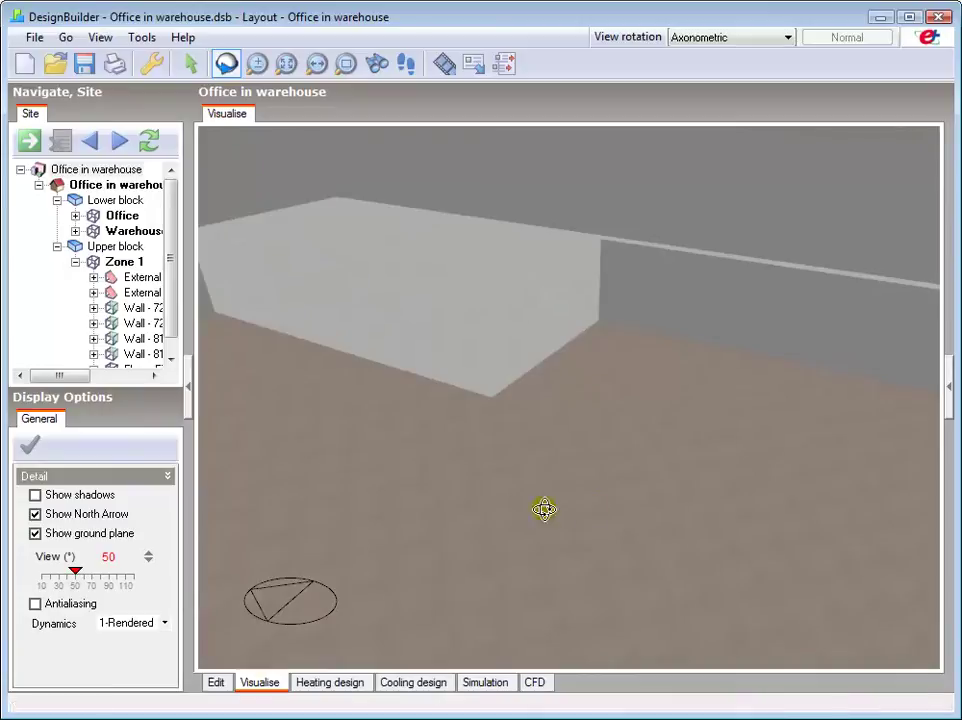
pyautogui.moveTo(652, 515); pyautogui.dragTo(490, 443)
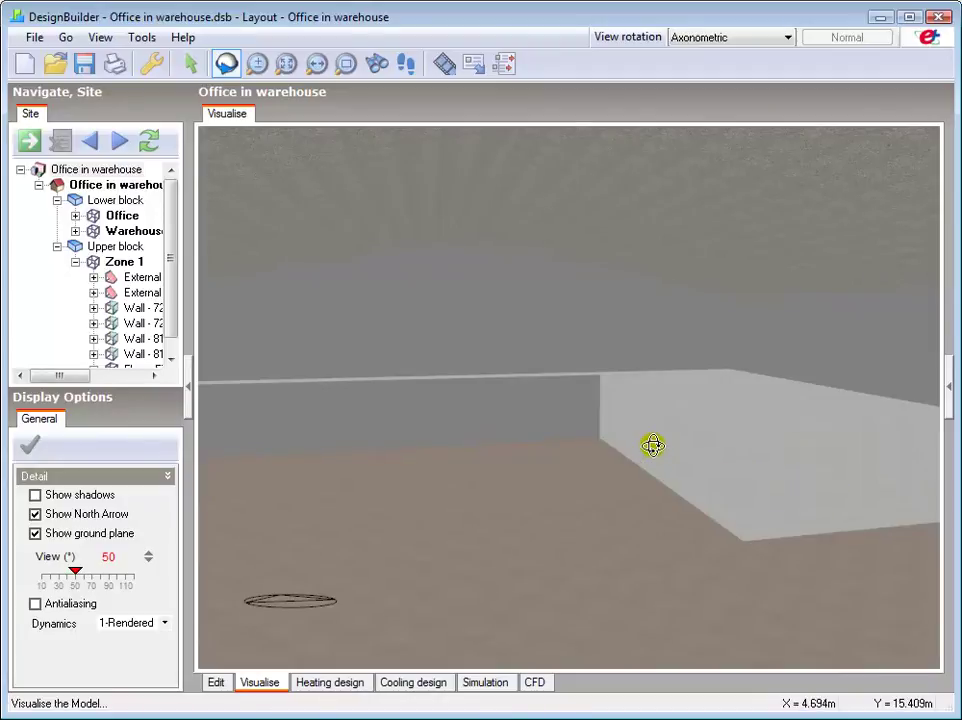
pyautogui.click(215, 682)
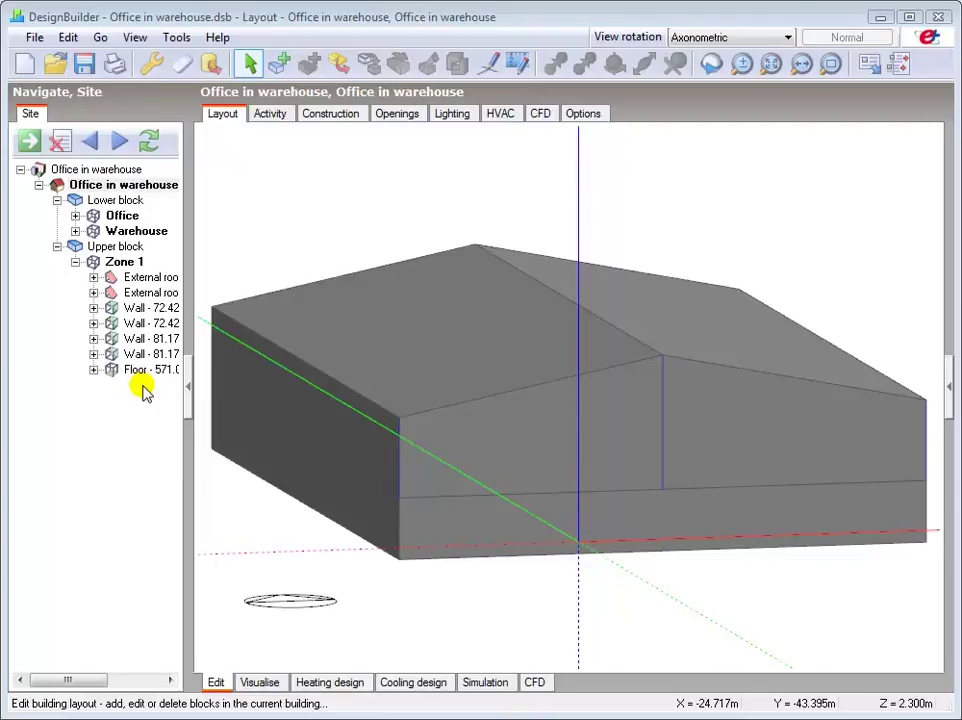
# Tick Exclude this surface area for the 50 m2 floor element above the office.
pyautogui.click(93, 370)
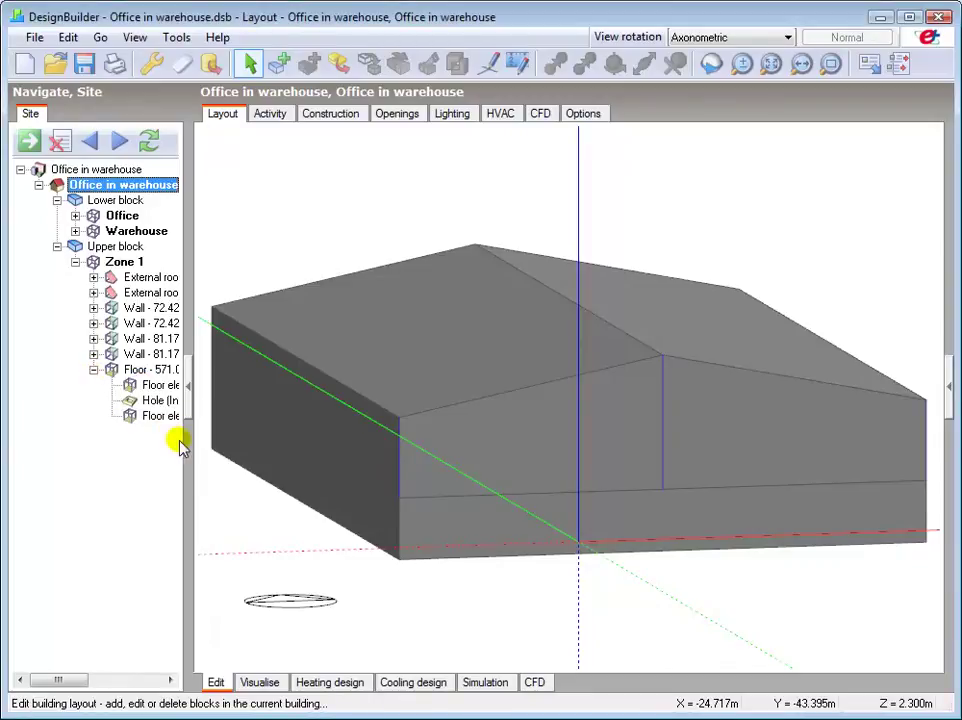
pyautogui.moveTo(188, 446); pyautogui.dragTo(270, 455)
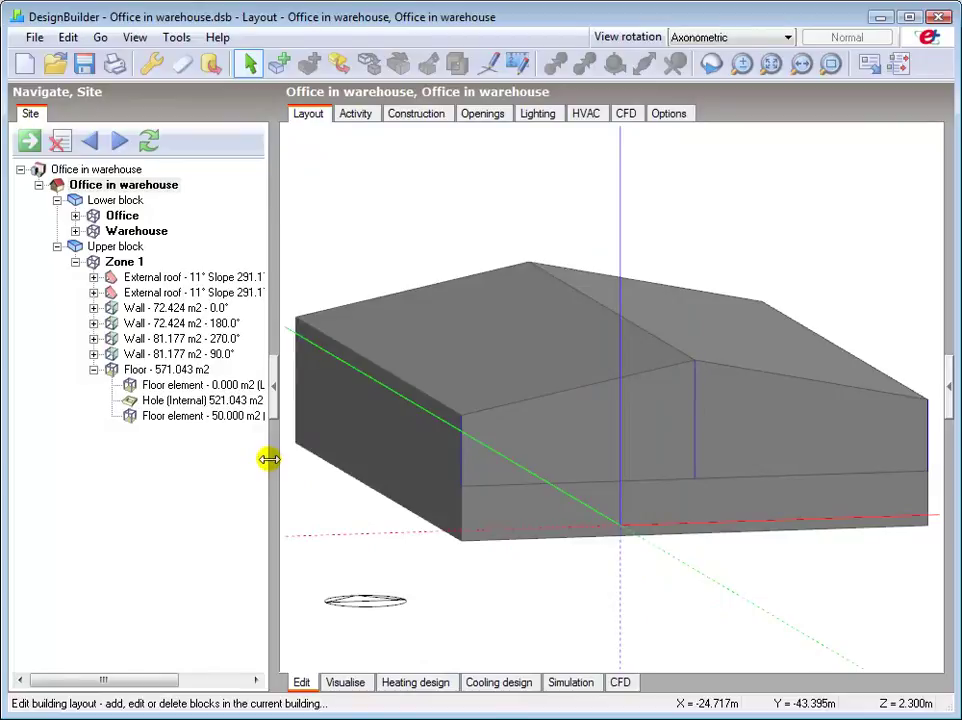
pyautogui.click(180, 419)
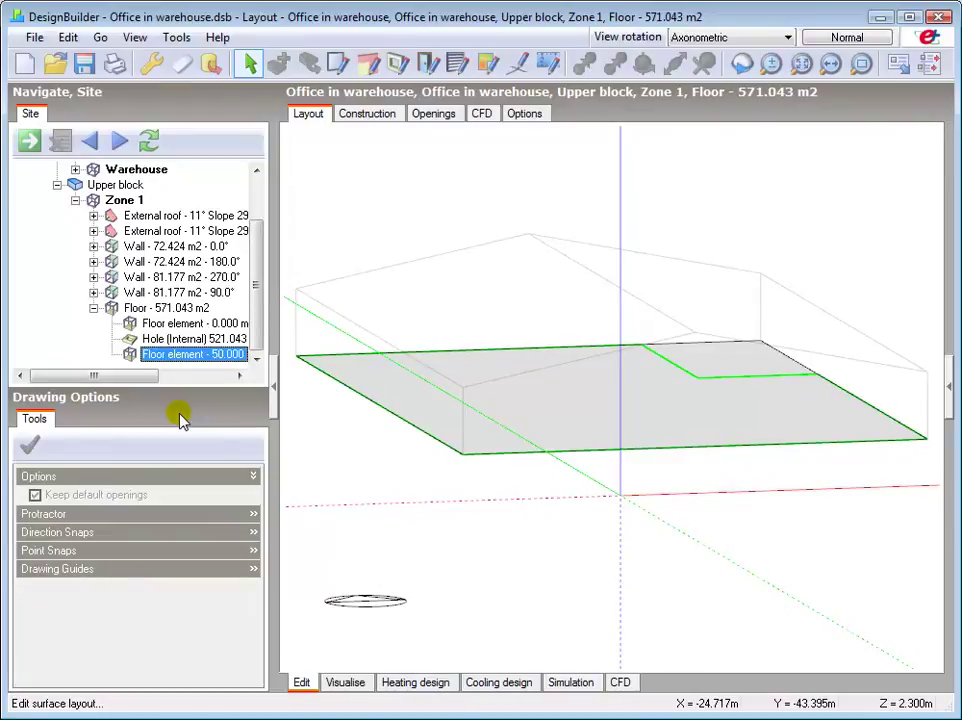
pyautogui.click(367, 115)
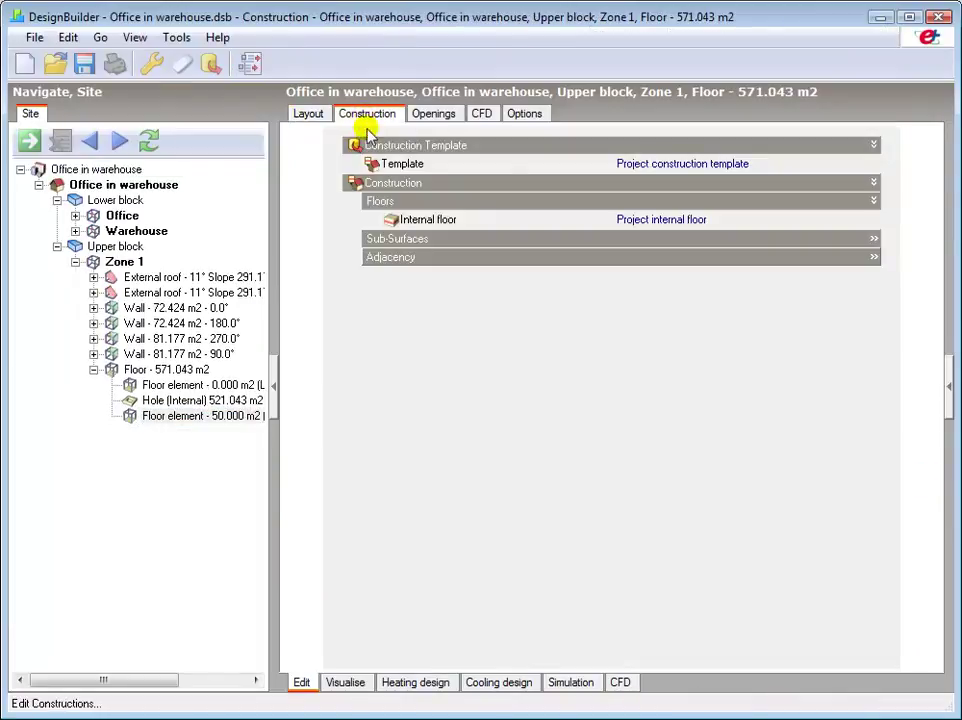
pyautogui.click(388, 262)
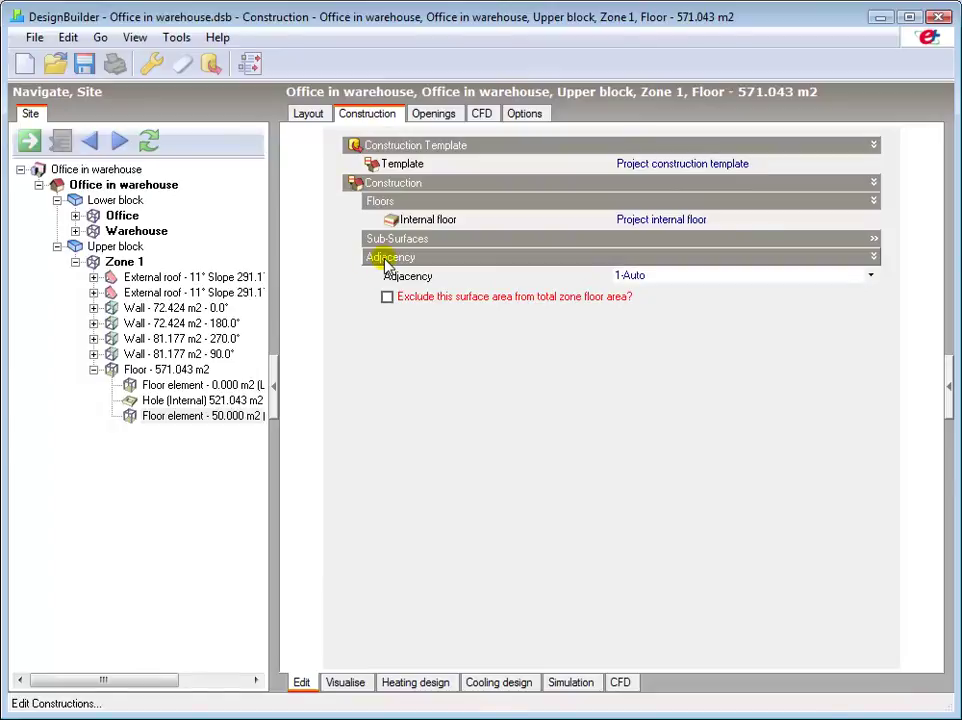
pyautogui.click(384, 273)
pyautogui.click(387, 297)
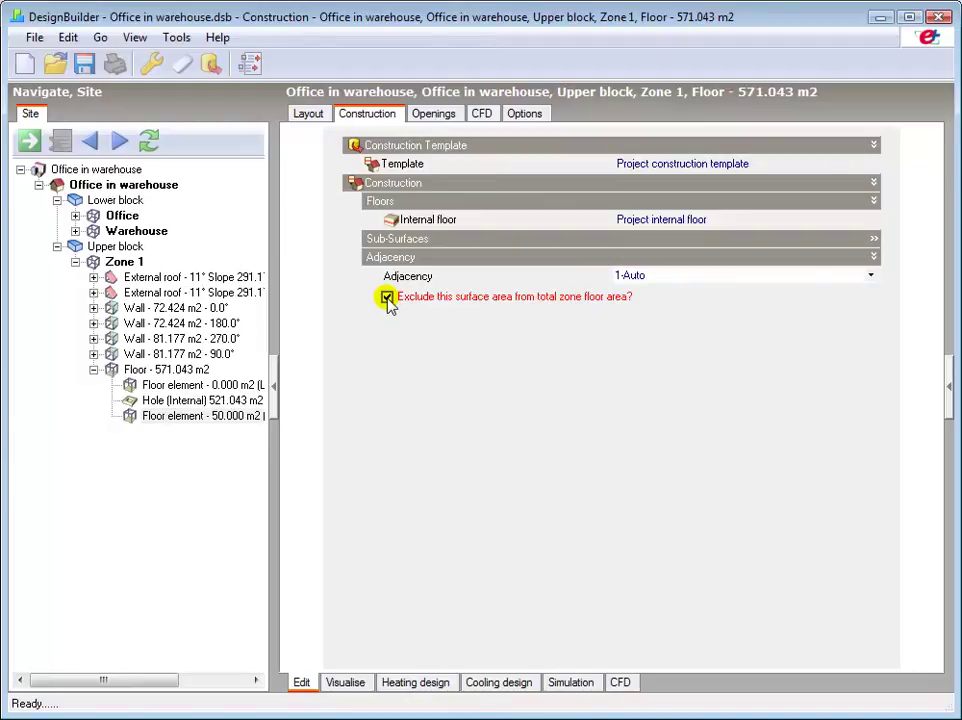
pyautogui.click(309, 118)
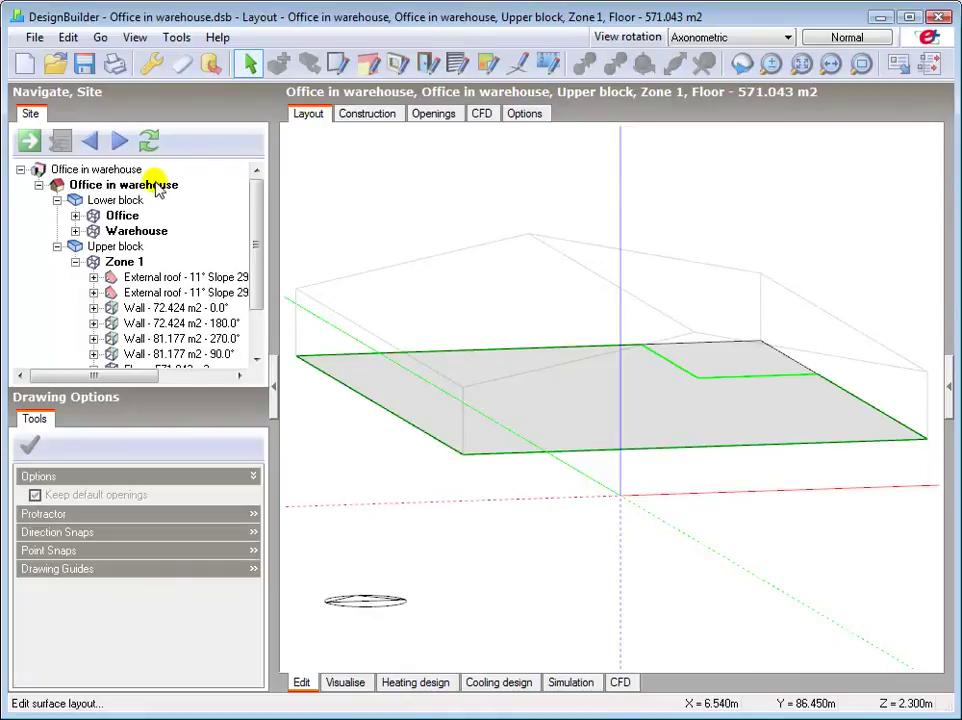
pyautogui.click(145, 185)
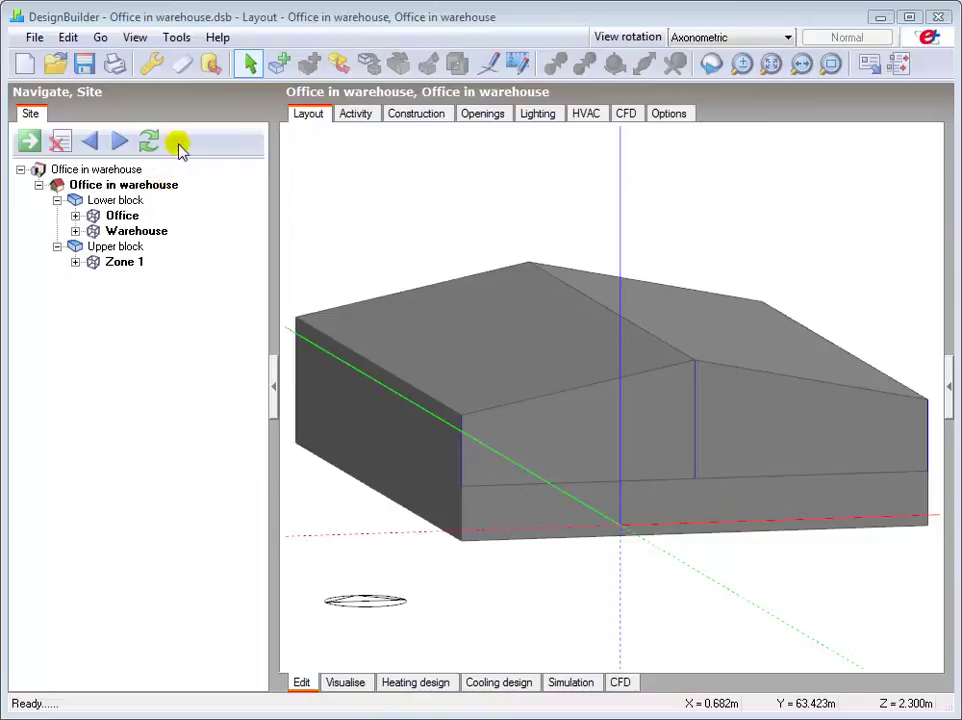
# Merge the upper block's Zone 1 into the Warehouse zone using the Merge zones connected by holes option.
pyautogui.click(174, 39)
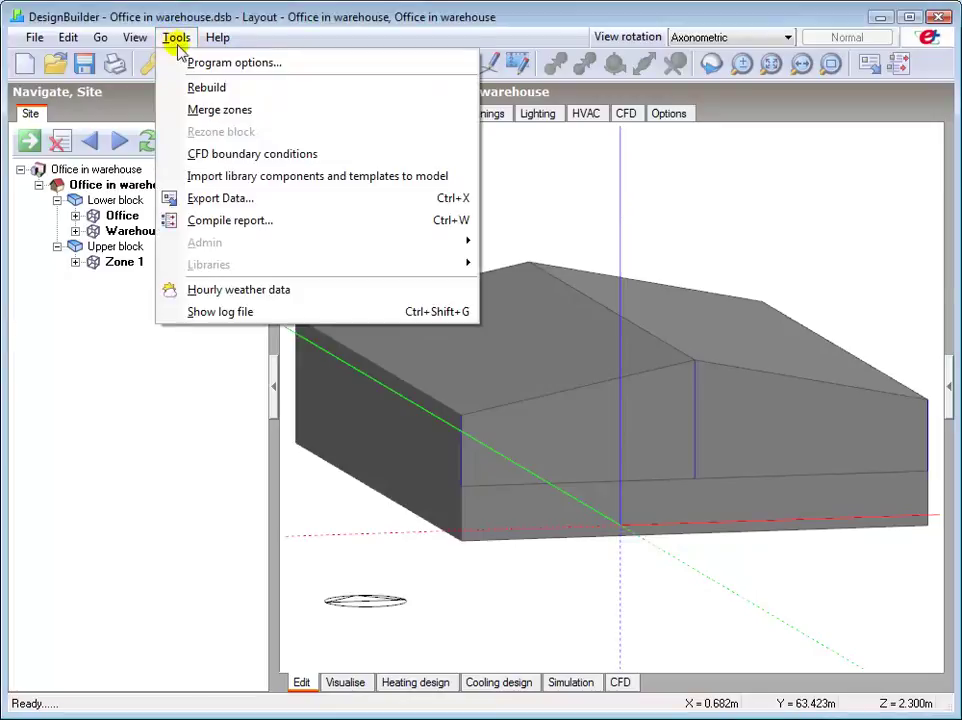
pyautogui.click(215, 109)
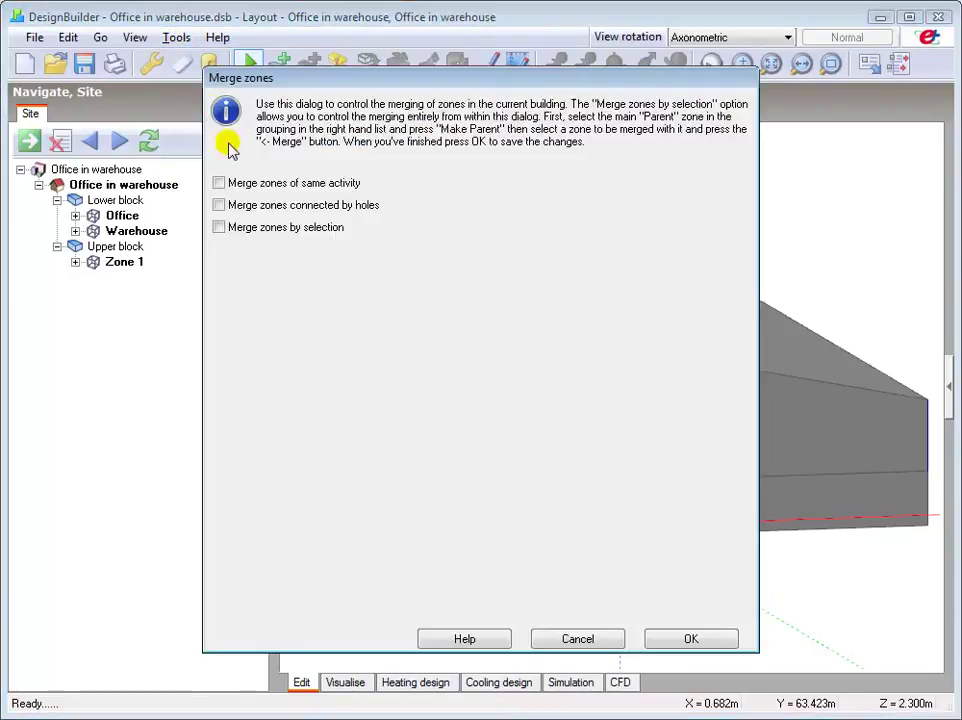
pyautogui.click(219, 206)
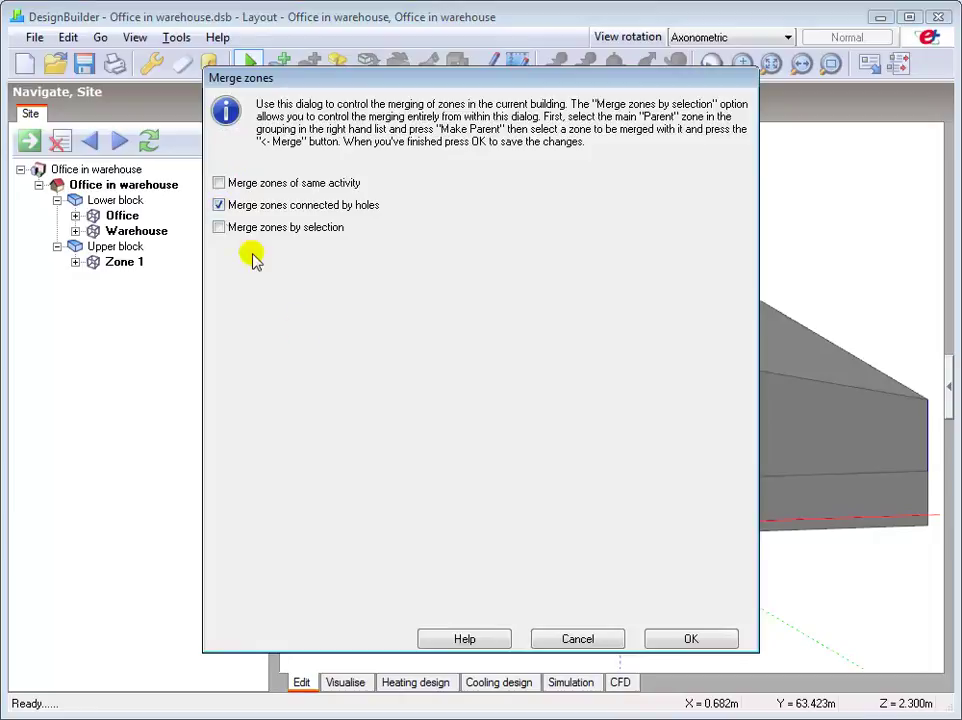
pyautogui.click(688, 639)
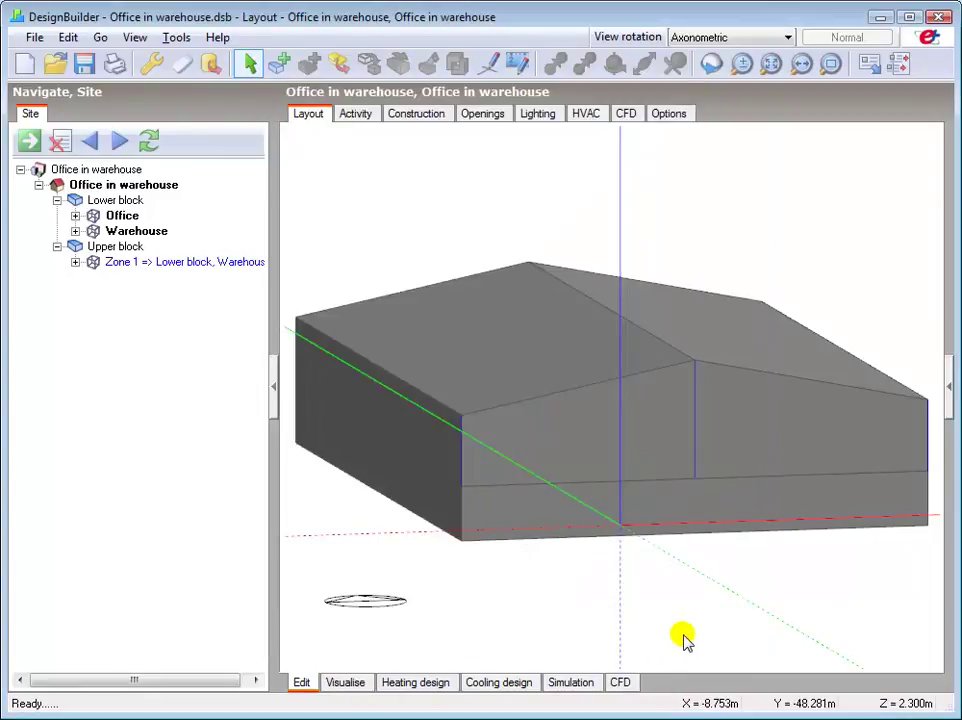